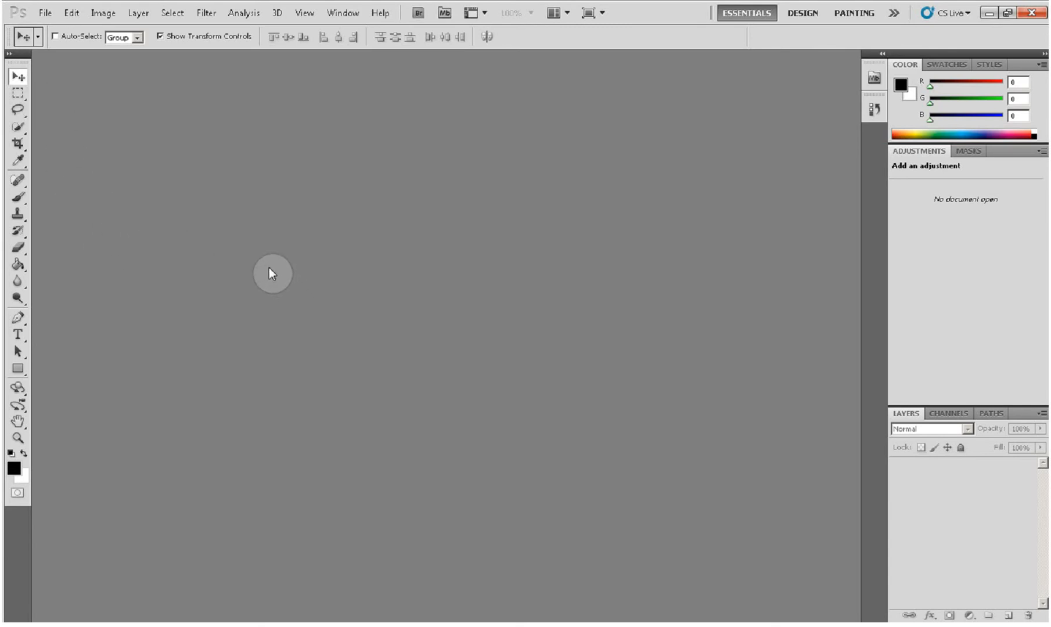
# - Open the settings for creating a new document
pyautogui.click(46, 13)
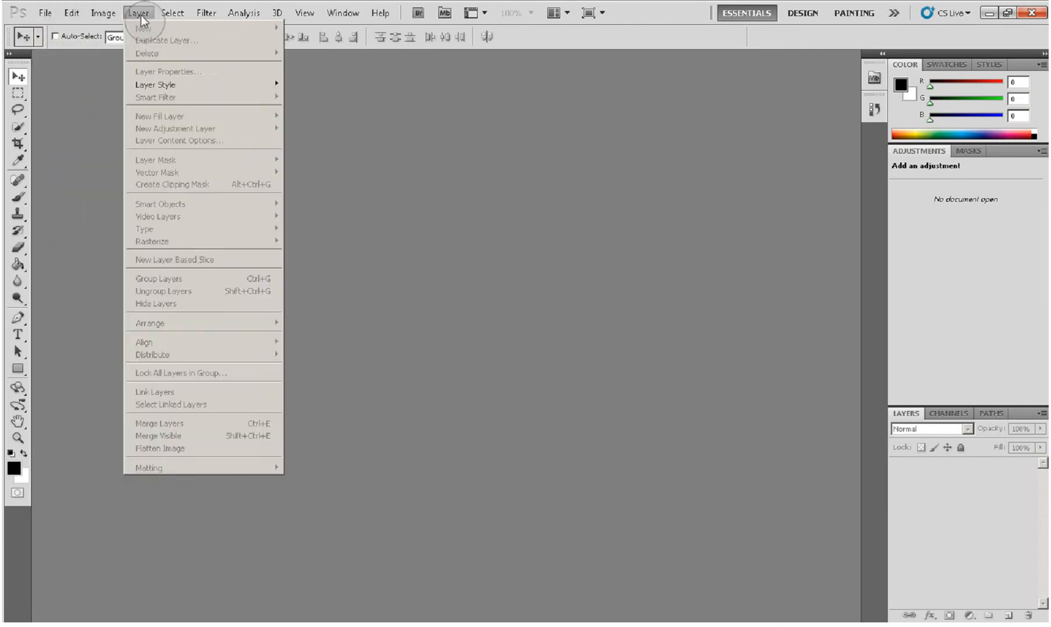
pyautogui.moveTo(158, 14)
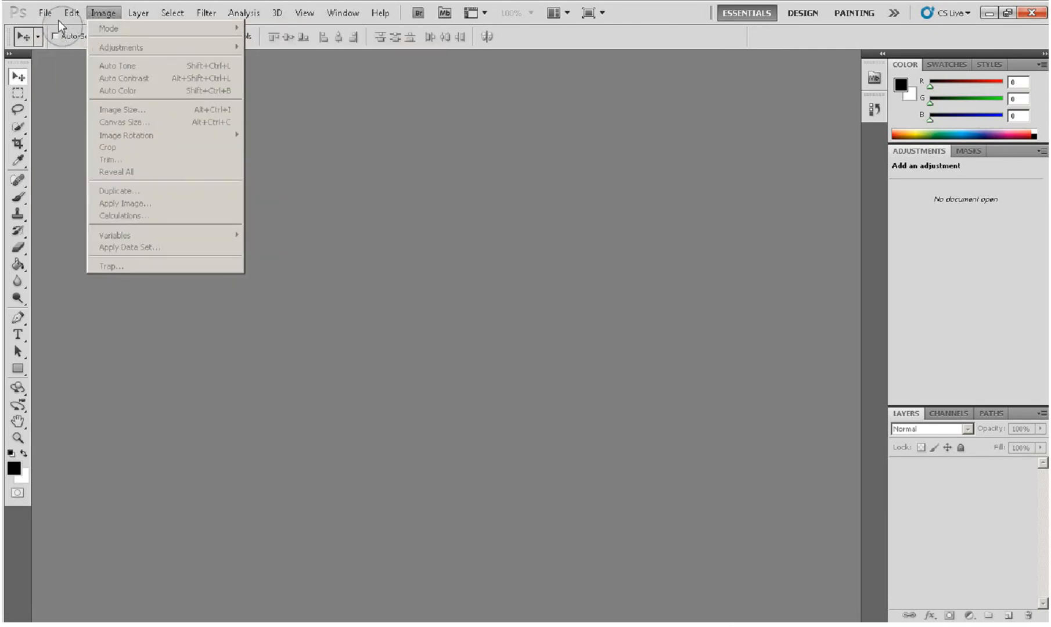
pyautogui.click(61, 29)
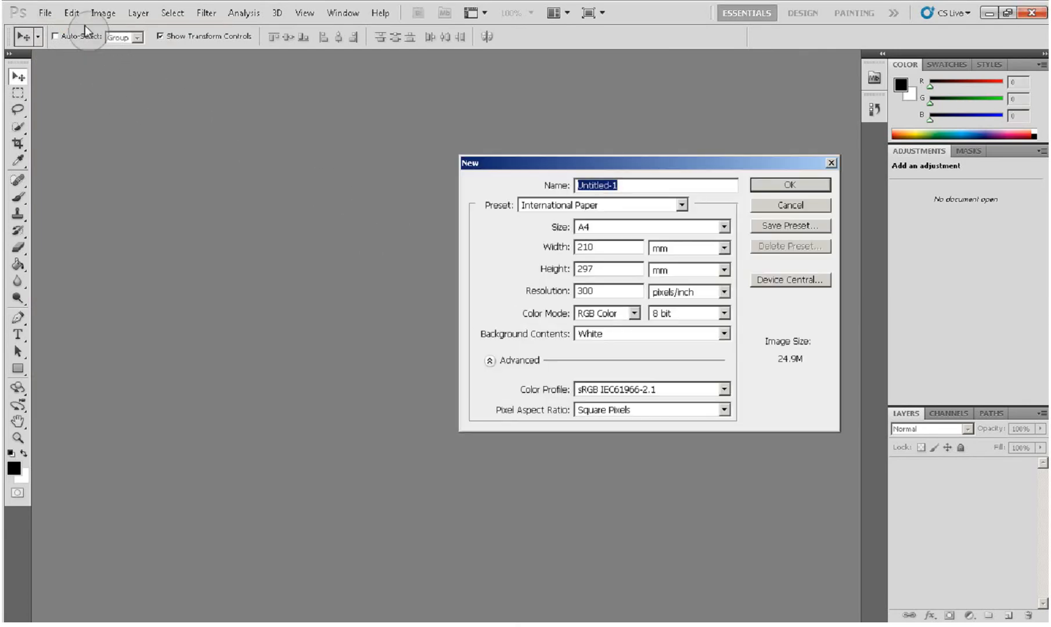
pyautogui.click(75, 18)
pyautogui.moveTo(106, 17)
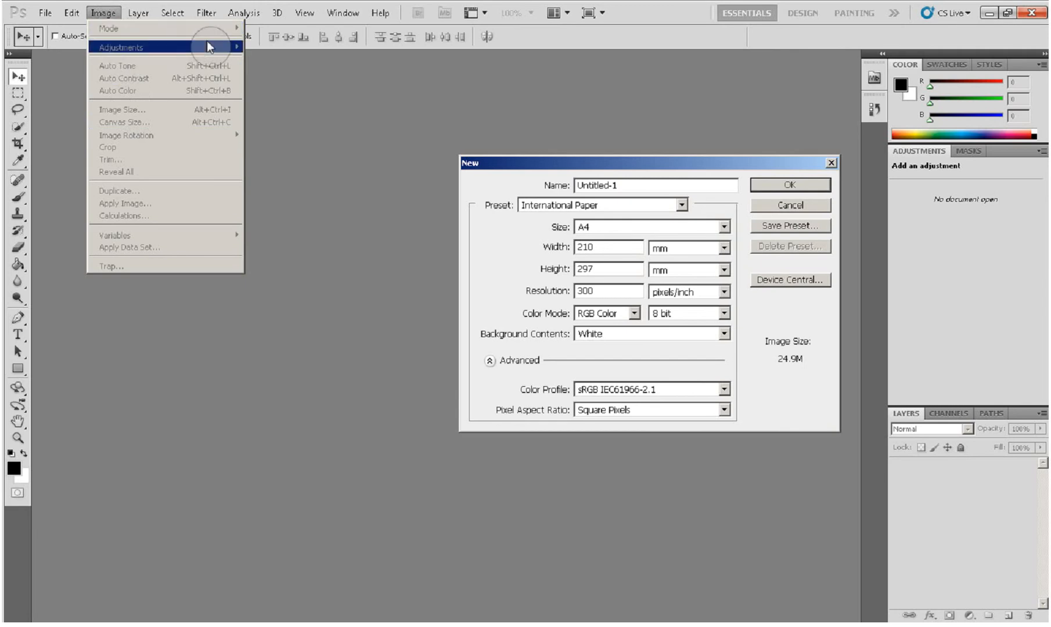
pyautogui.moveTo(140, 20)
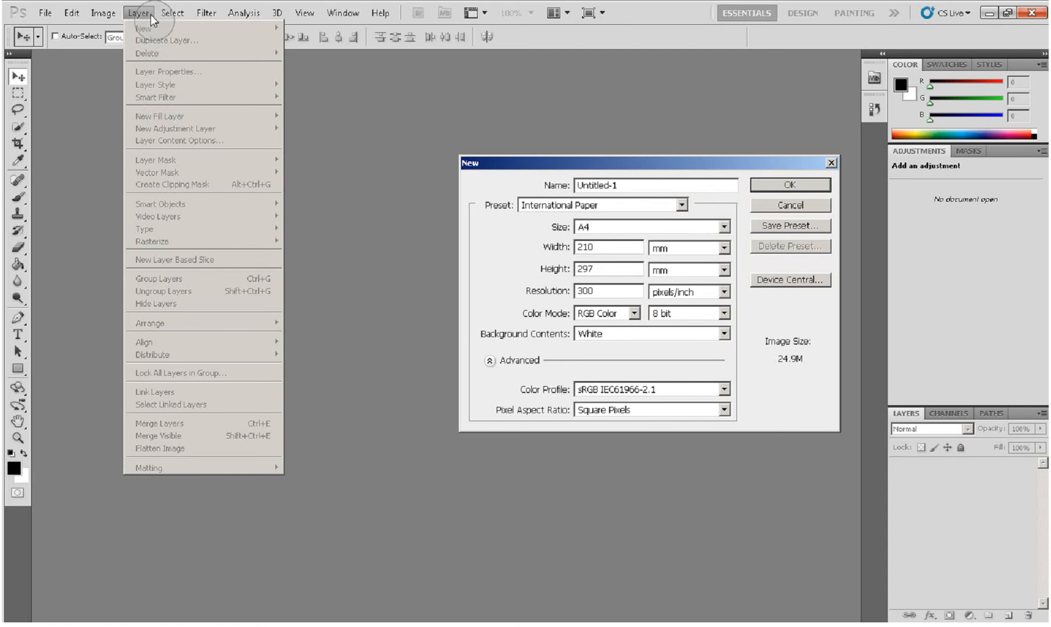
pyautogui.moveTo(176, 18)
pyautogui.moveTo(306, 16)
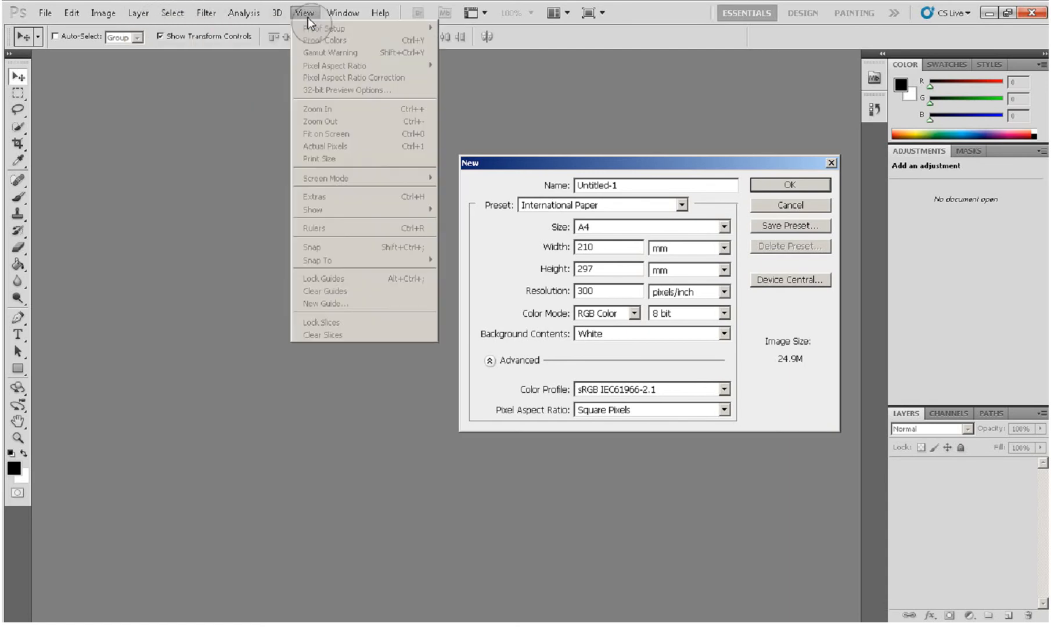
pyautogui.moveTo(341, 13)
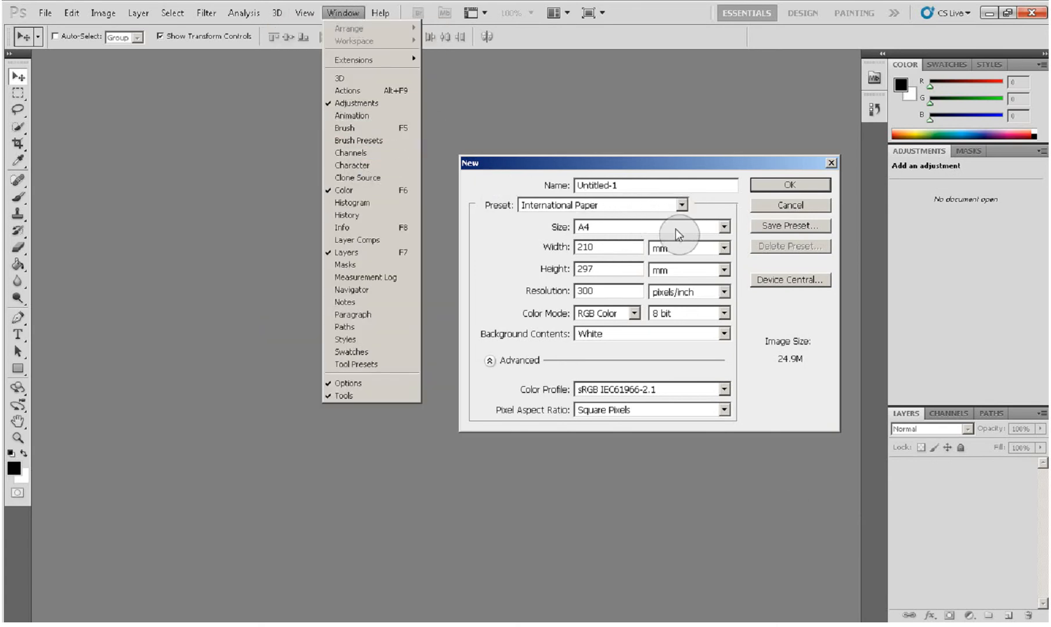
# - Create a new A4 document from the International Paper preset, with white background contents
pyautogui.click(681, 204)
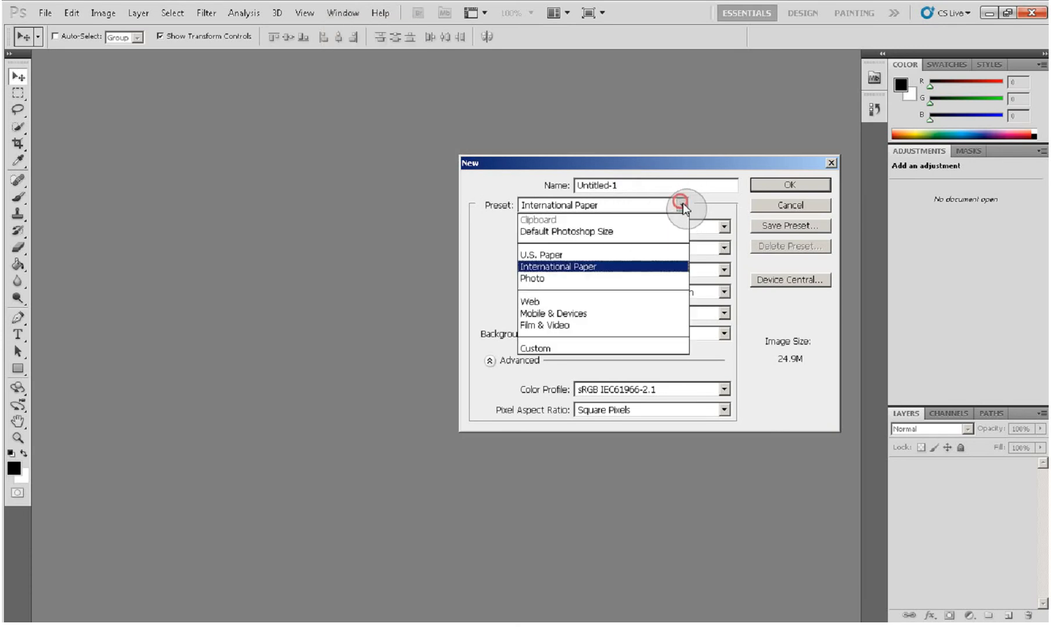
pyautogui.click(632, 271)
pyautogui.click(642, 334)
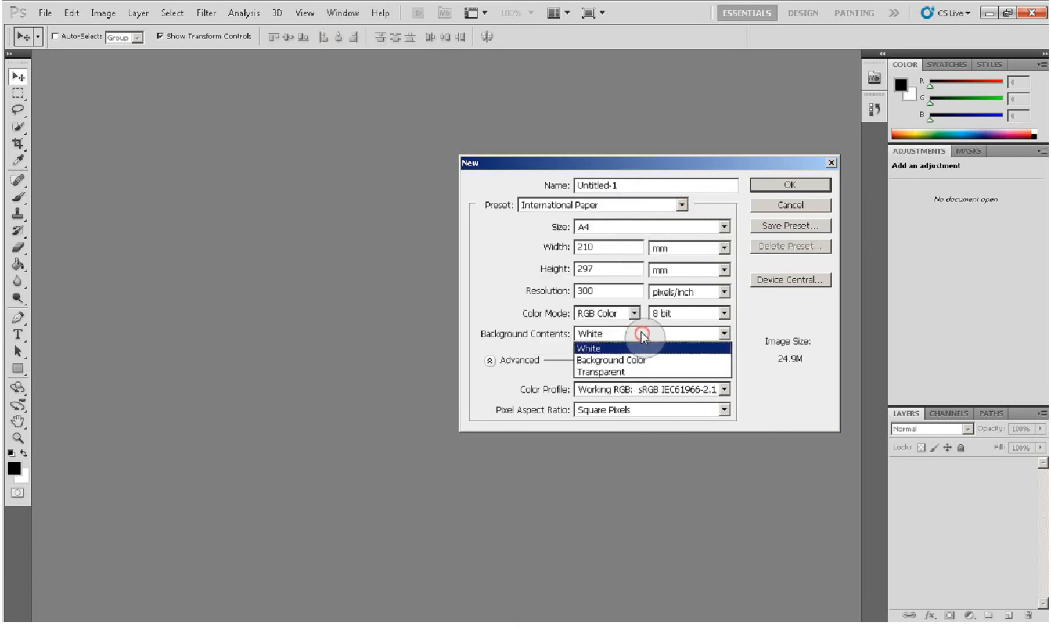
pyautogui.click(635, 349)
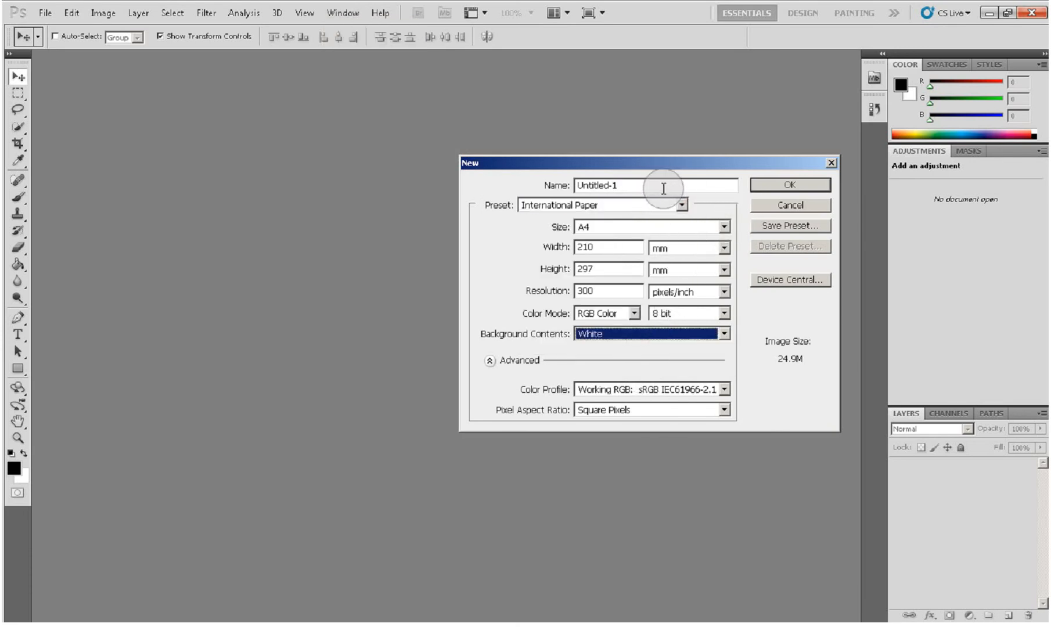
pyautogui.click(765, 185)
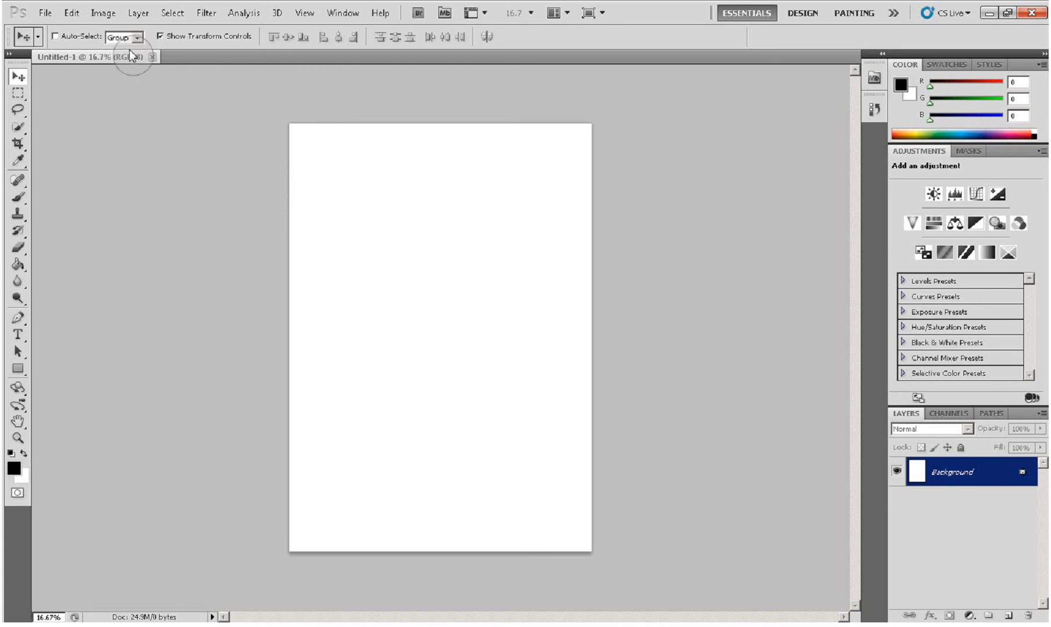
# - Rotate the whole blank canvas 90° clockwise so the page is landscape
pyautogui.click(109, 19)
pyautogui.moveTo(154, 134)
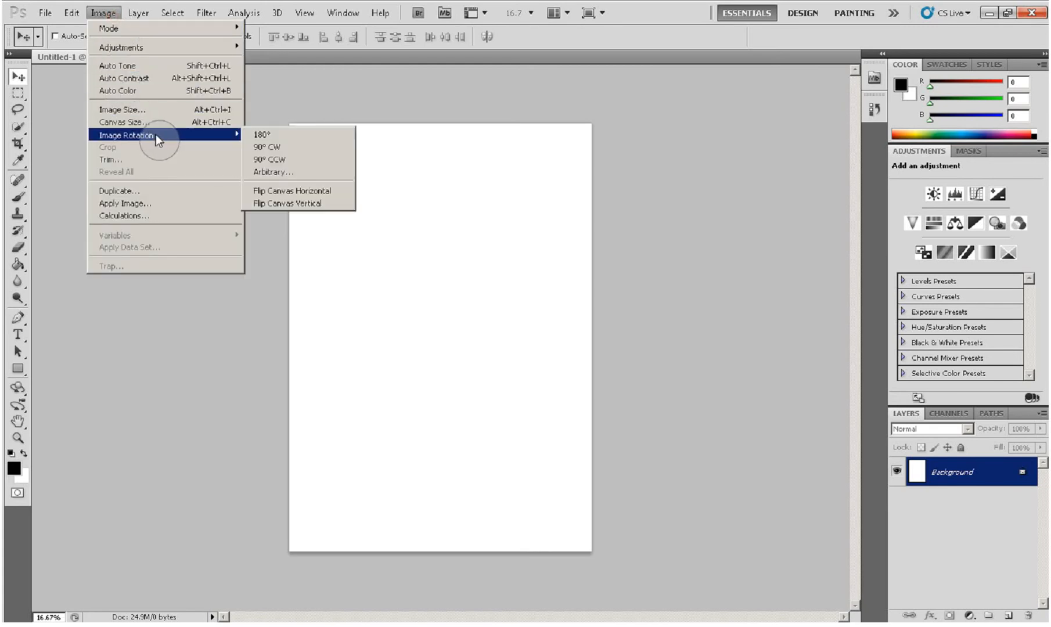
pyautogui.click(277, 147)
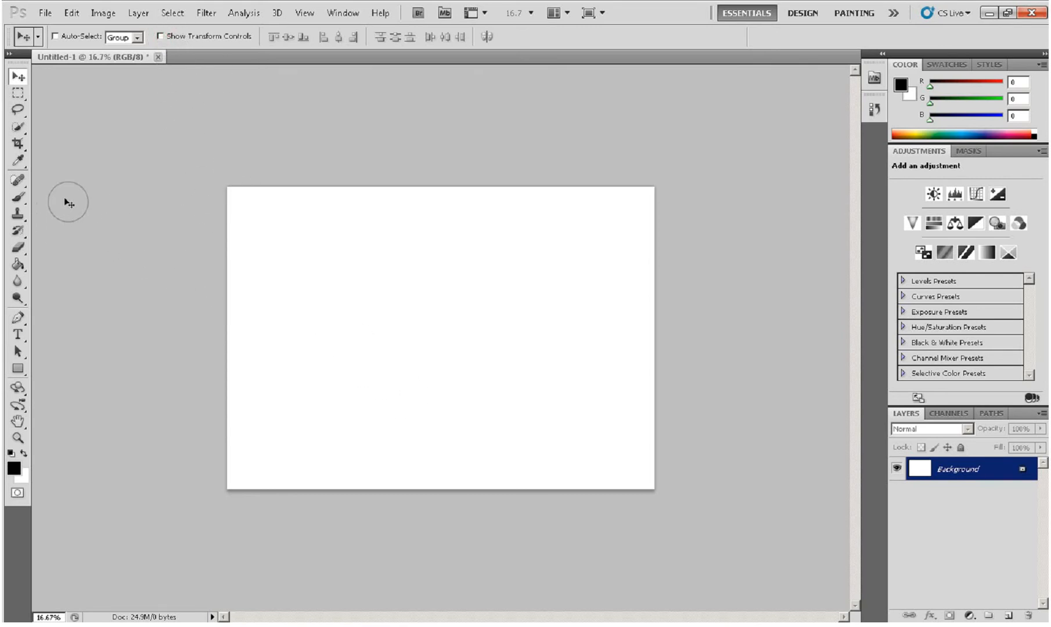
# - Place the 2012_logo_white_385x450 image from My Pictures into the landscape document
pyautogui.click(44, 12)
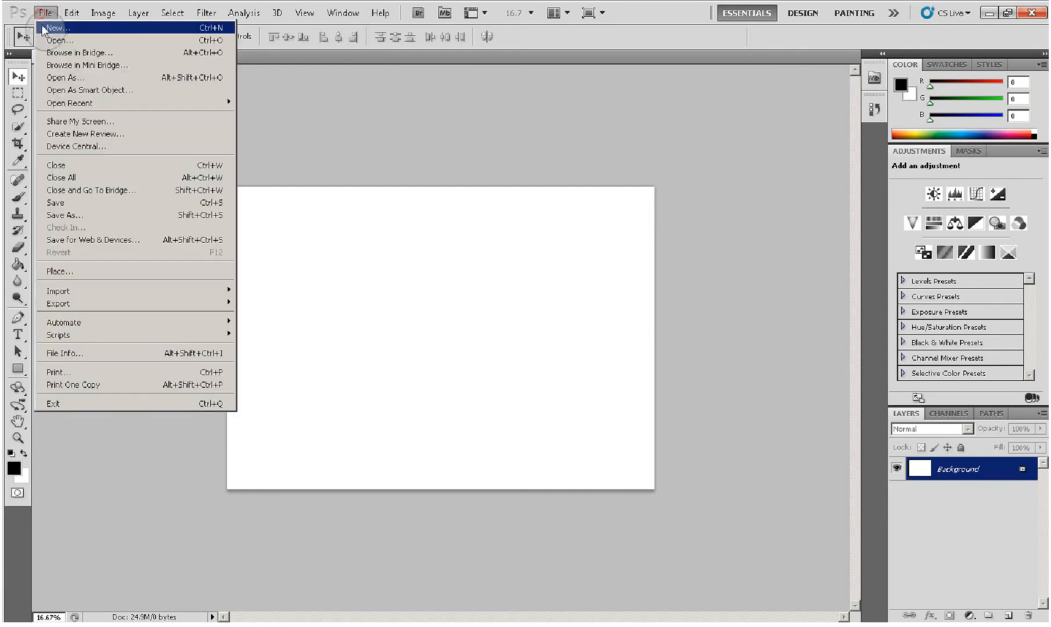
pyautogui.click(97, 270)
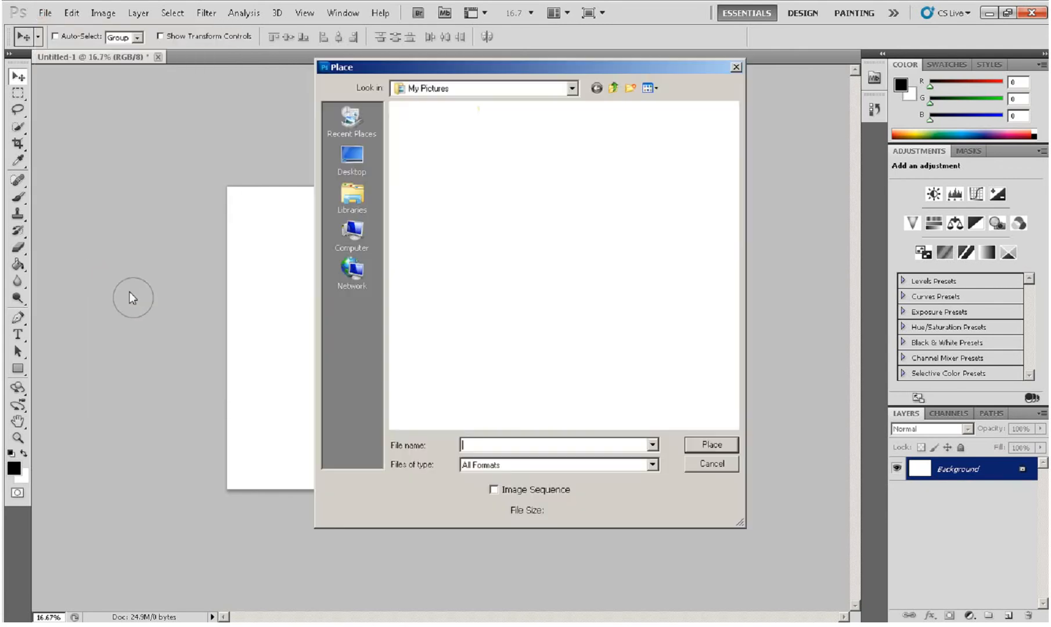
pyautogui.click(659, 357)
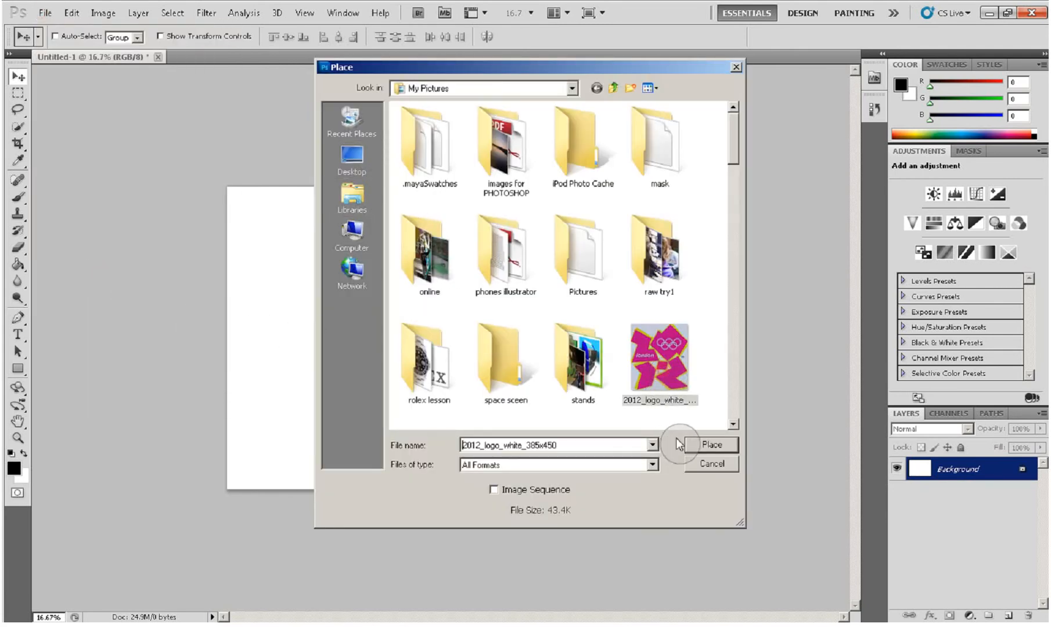
pyautogui.click(691, 447)
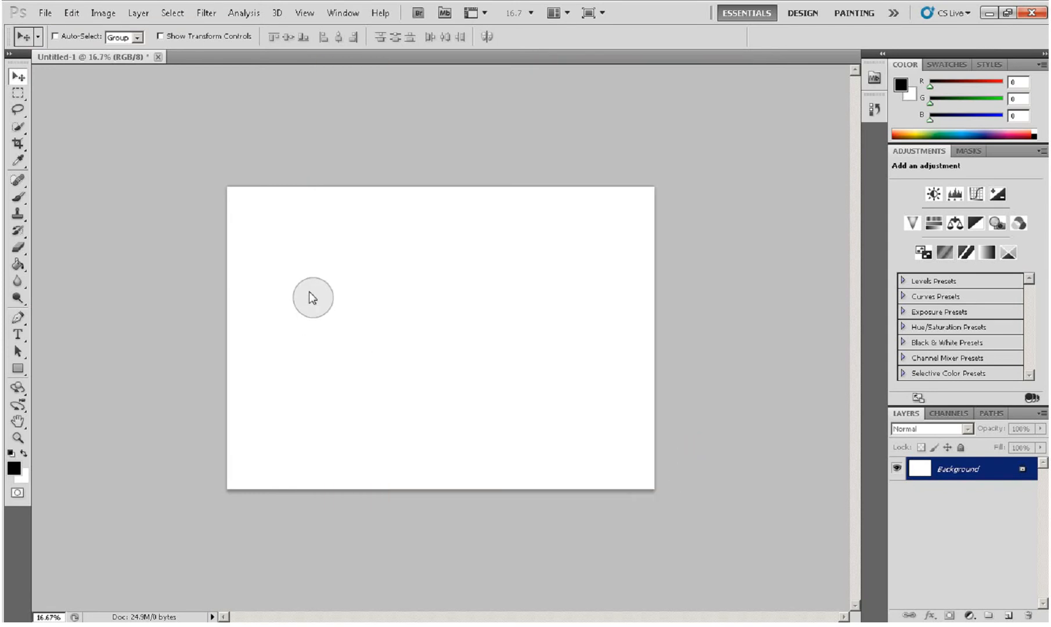
# - Scale the placed logo to about 72% width and 68% height, and position it slightly left of the canvas centre
pyautogui.moveTo(345, 226); pyautogui.dragTo(402, 299)
pyautogui.moveTo(413, 368); pyautogui.dragTo(306, 387)
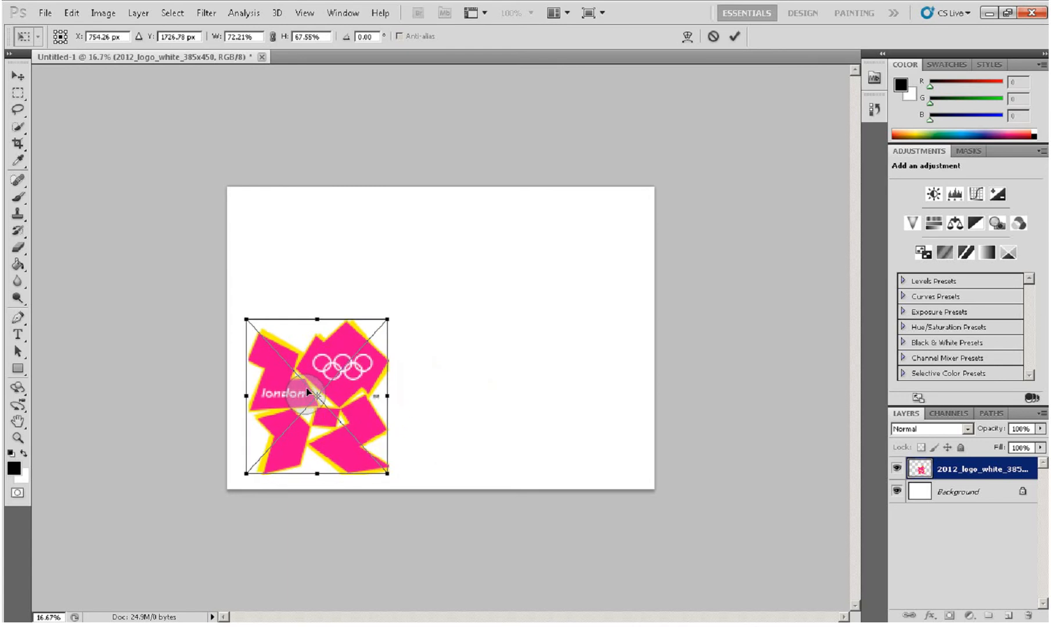
pyautogui.click(735, 36)
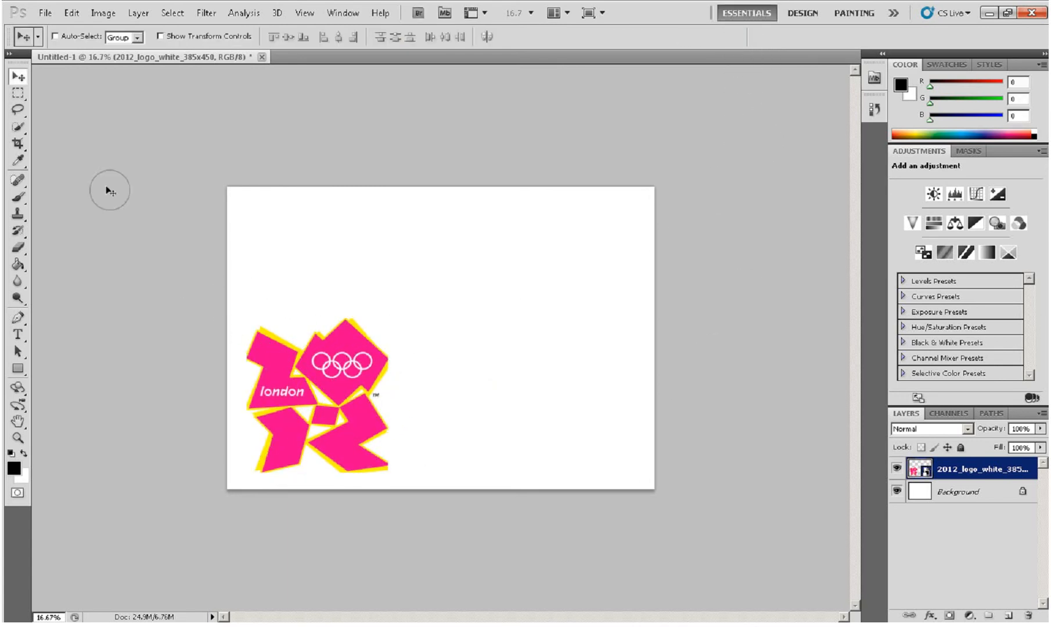
pyautogui.moveTo(206, 321); pyautogui.dragTo(264, 263)
pyautogui.moveTo(308, 329); pyautogui.dragTo(308, 329)
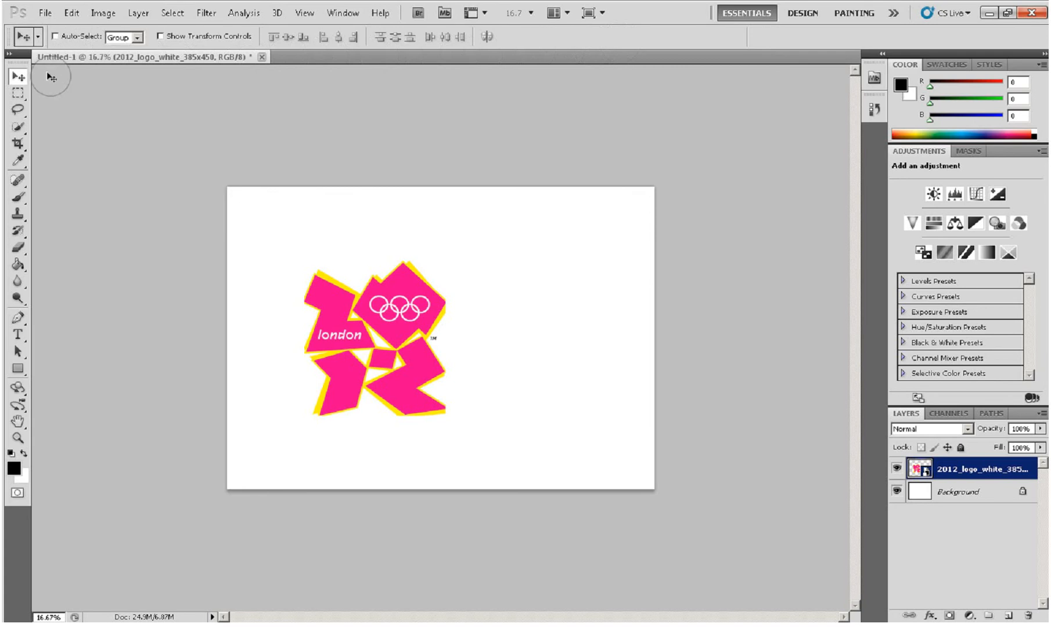
# - Show the Move tool's transform controls, enlarge the logo to about 108% with a rotation of about 20.6° clockwise, and move it near the canvas centre
pyautogui.click(38, 37)
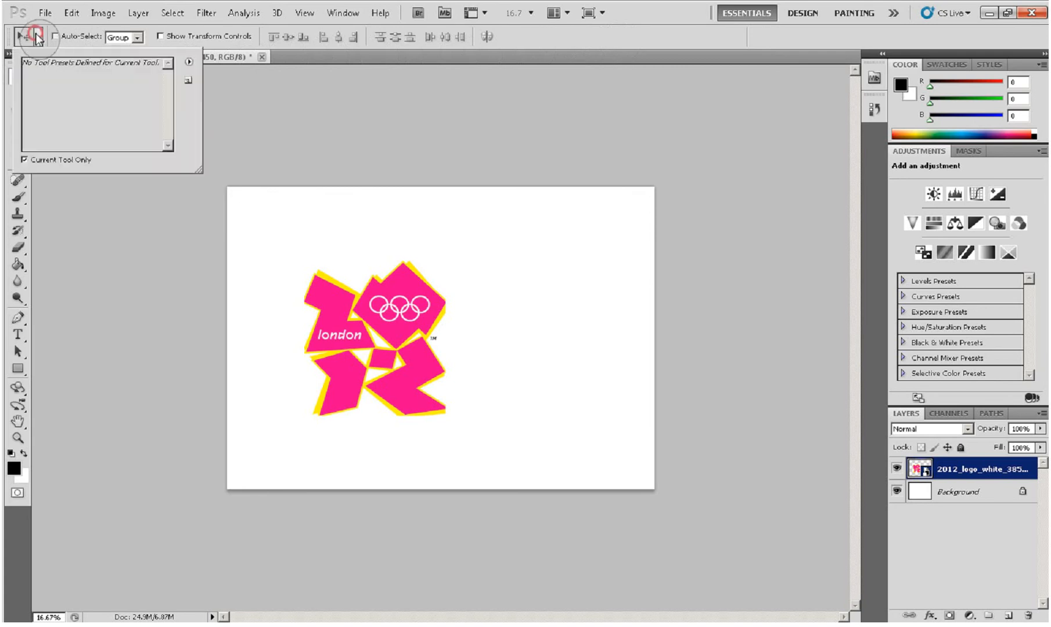
pyautogui.click(17, 77)
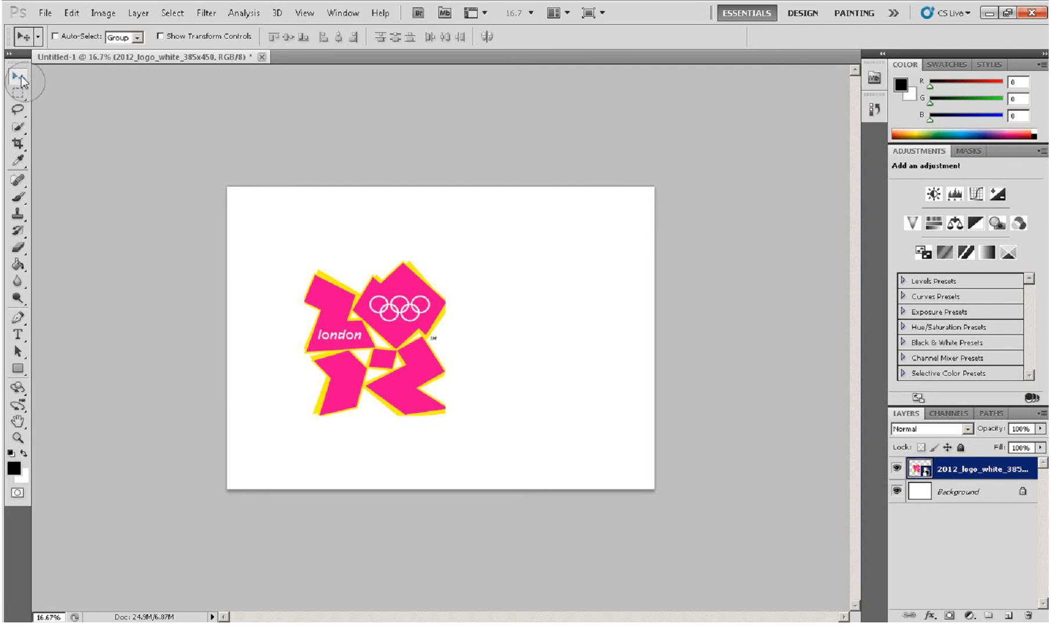
pyautogui.click(162, 37)
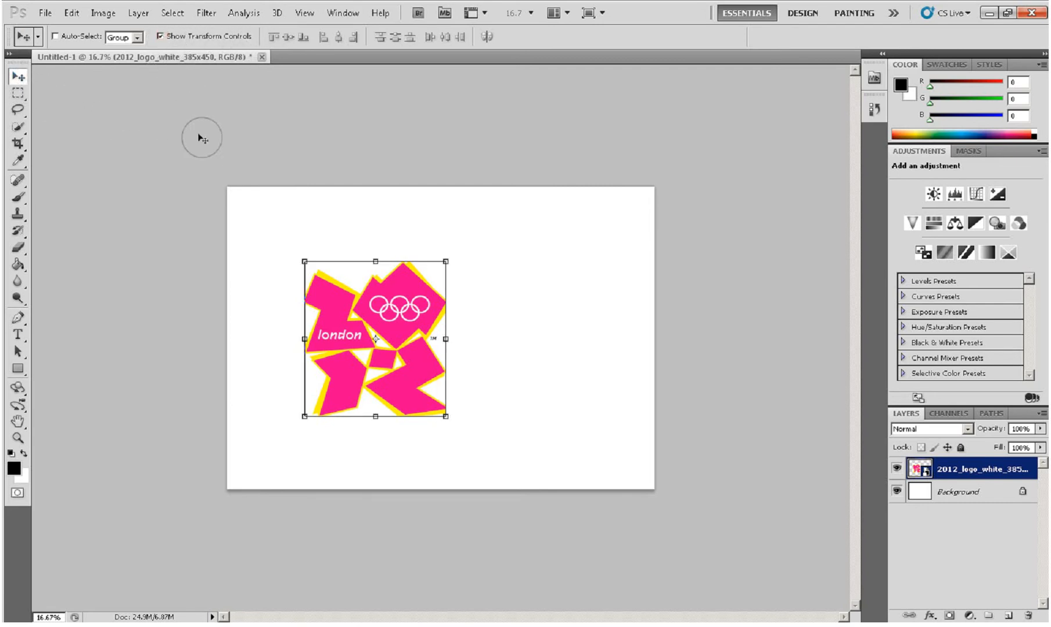
pyautogui.moveTo(446, 258); pyautogui.dragTo(435, 400)
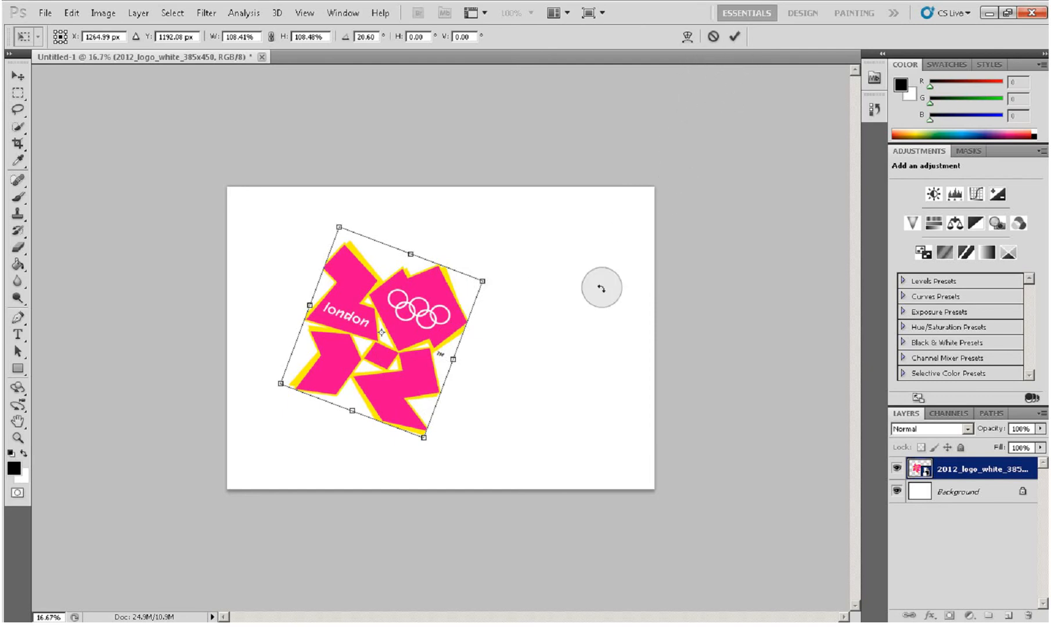
pyautogui.click(735, 38)
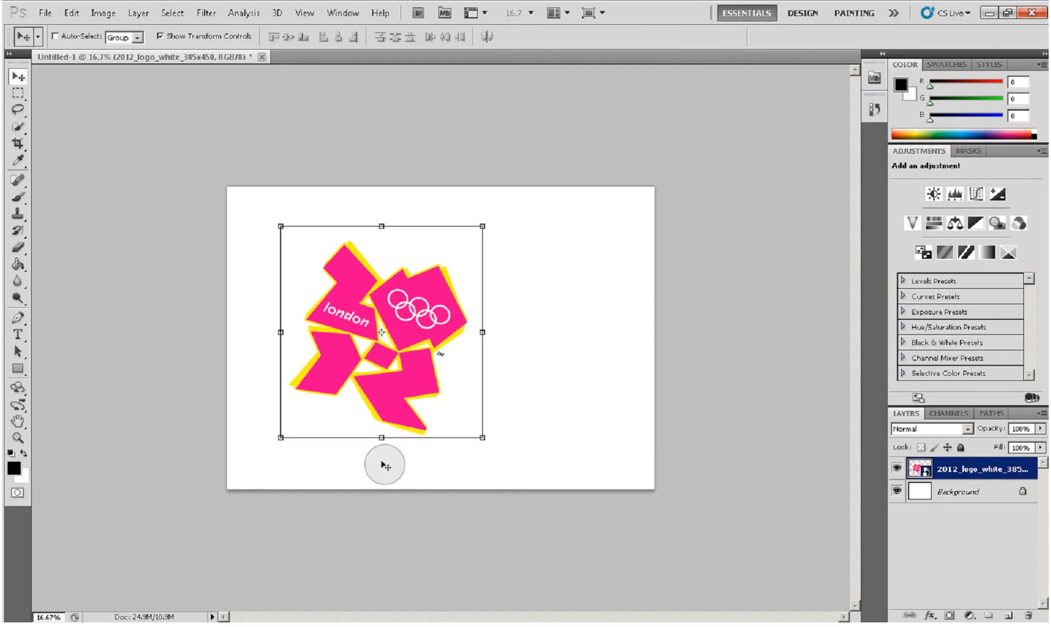
pyautogui.moveTo(382, 354); pyautogui.dragTo(456, 366)
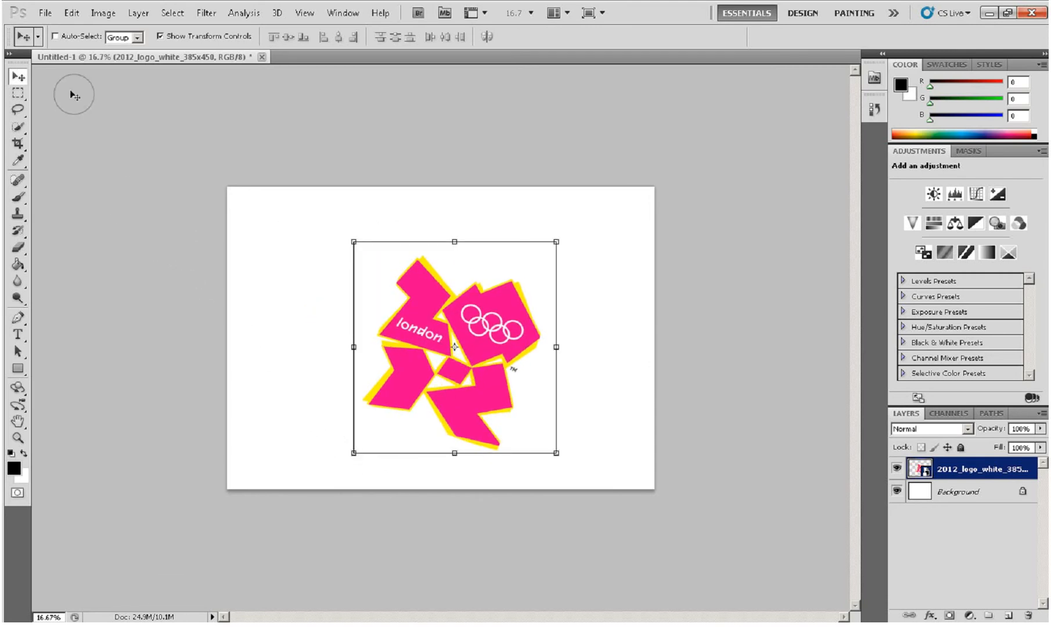
# - Activate the Rectangular Marquee tool and look at the other marquee tools in its group
pyautogui.click(23, 99)
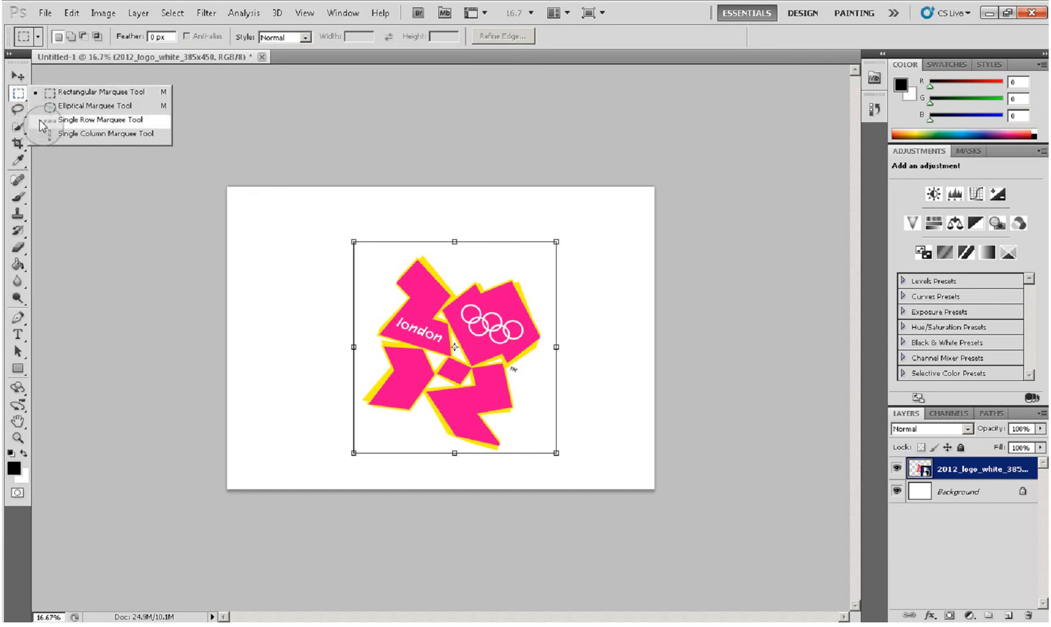
pyautogui.click(17, 99)
pyautogui.click(17, 99)
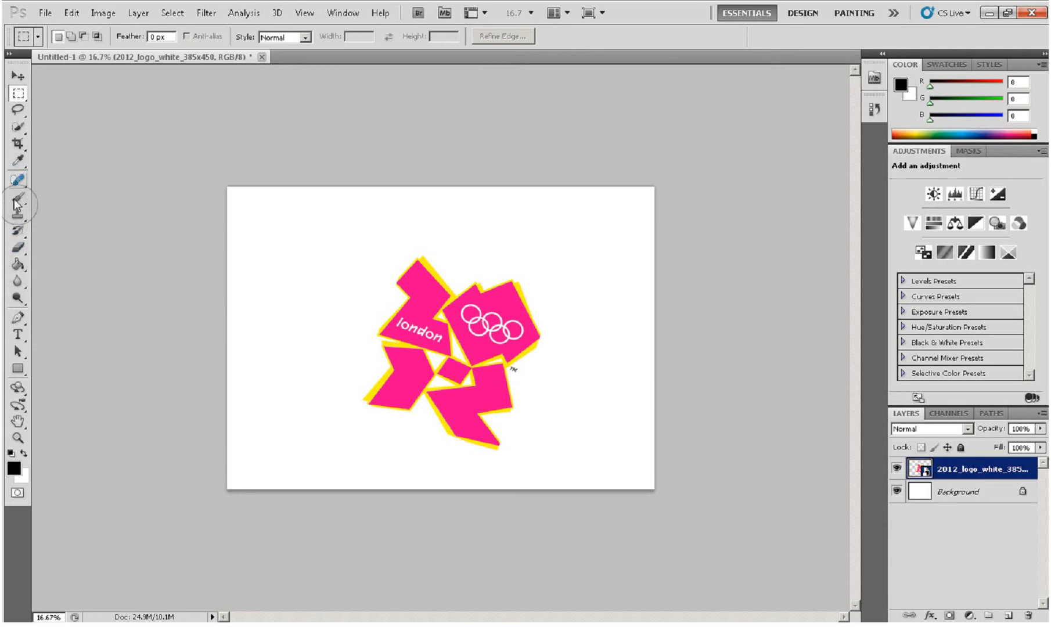
# - Activate the Gradient tool in place of the Paint Bucket tool in their shared group
pyautogui.click(24, 266)
pyautogui.click(36, 262)
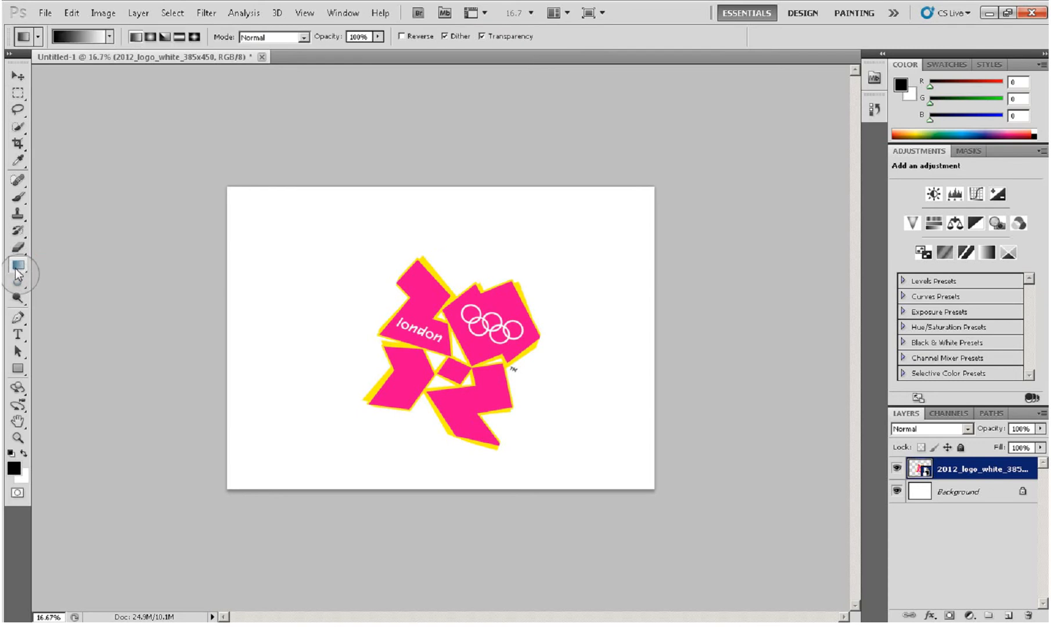
pyautogui.click(19, 267)
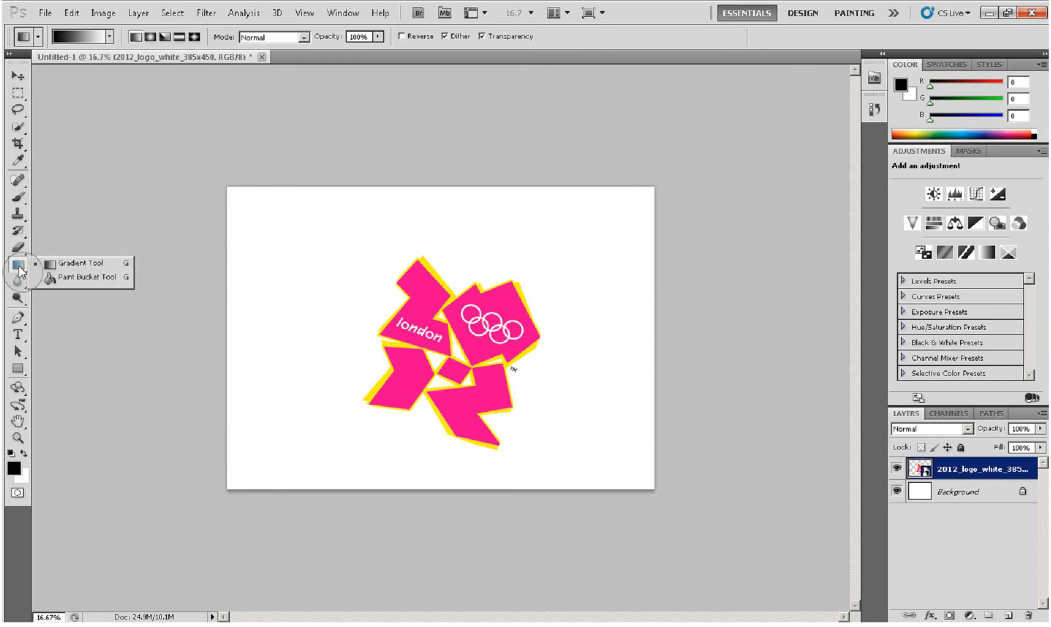
pyautogui.click(43, 262)
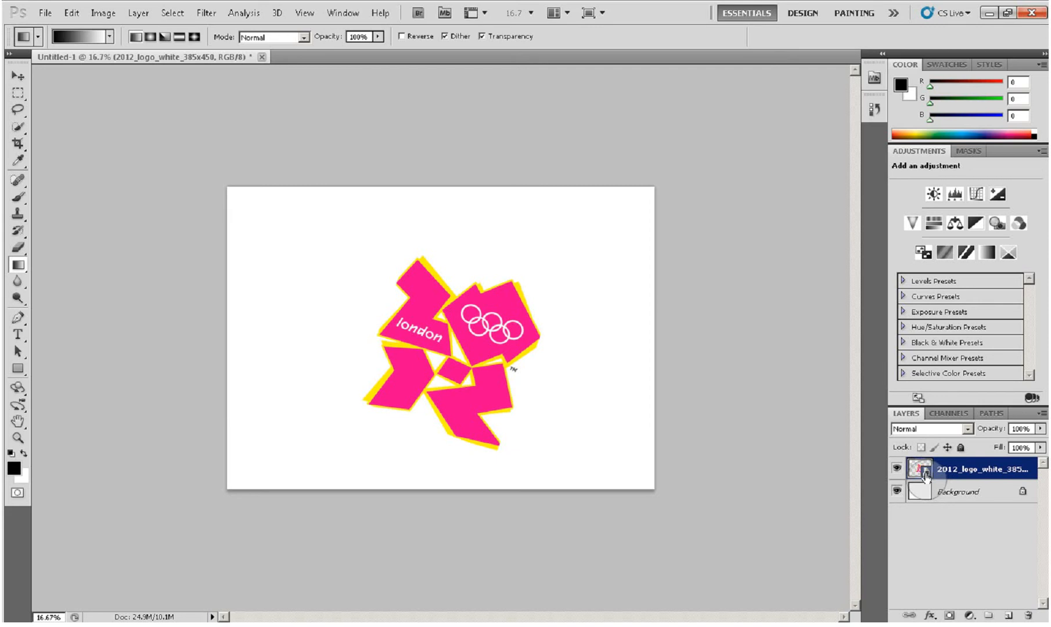
pyautogui.moveTo(926, 480); pyautogui.dragTo(159, 271)
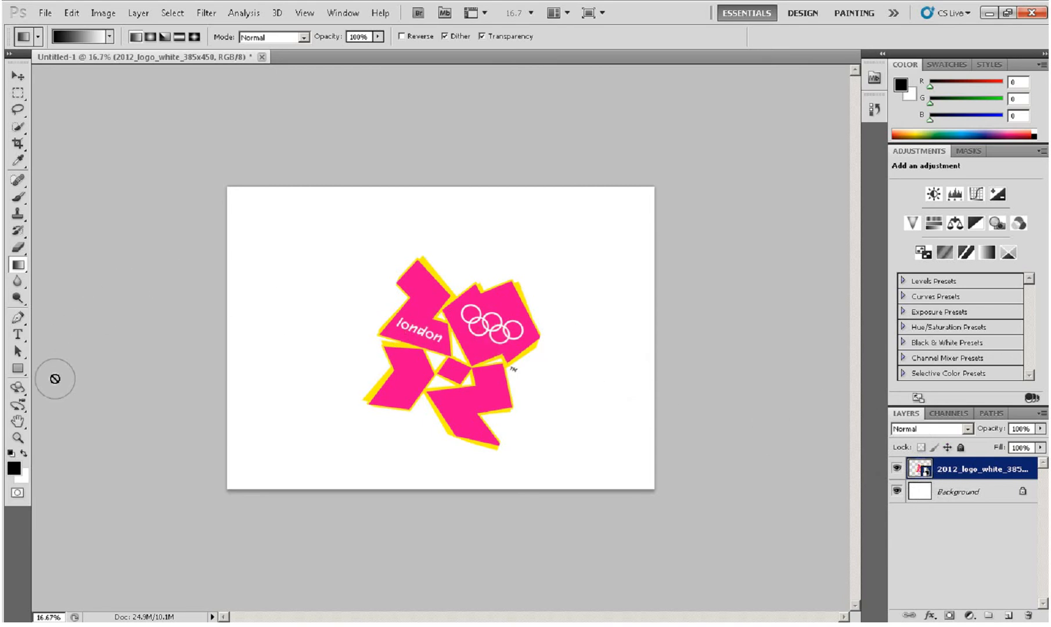
pyautogui.moveTo(112, 393); pyautogui.dragTo(920, 479)
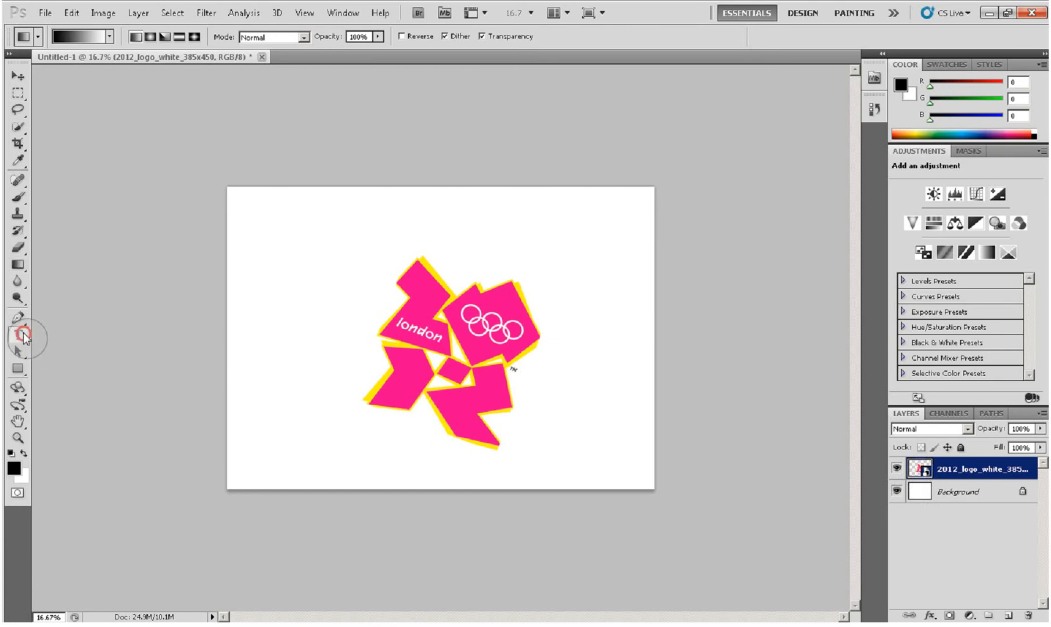
# - Activate the Type tool and switch the workspace to Design
pyautogui.click(18, 335)
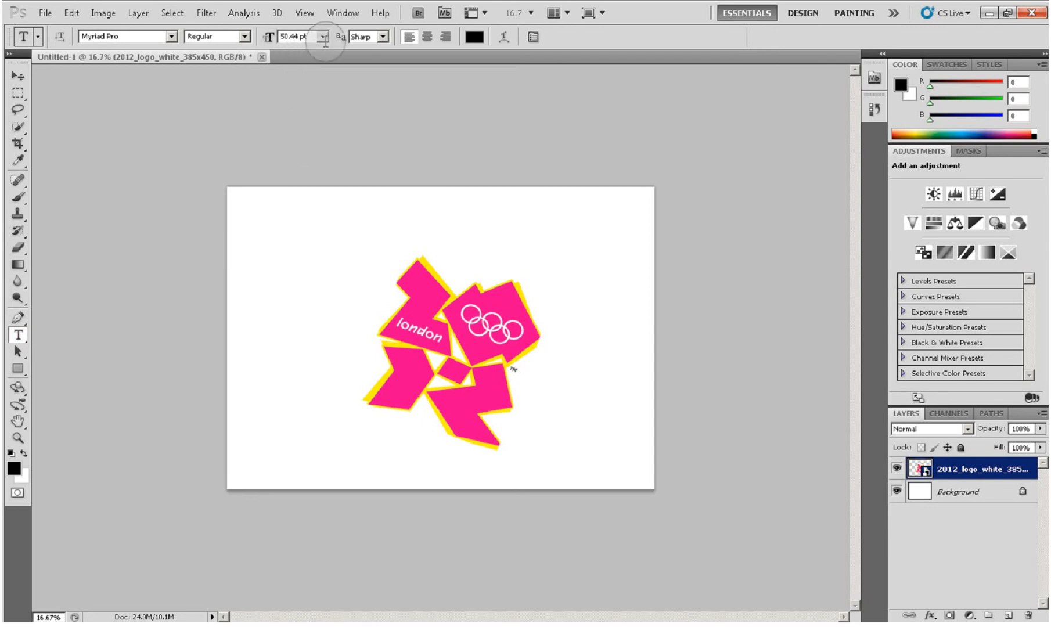
pyautogui.click(799, 22)
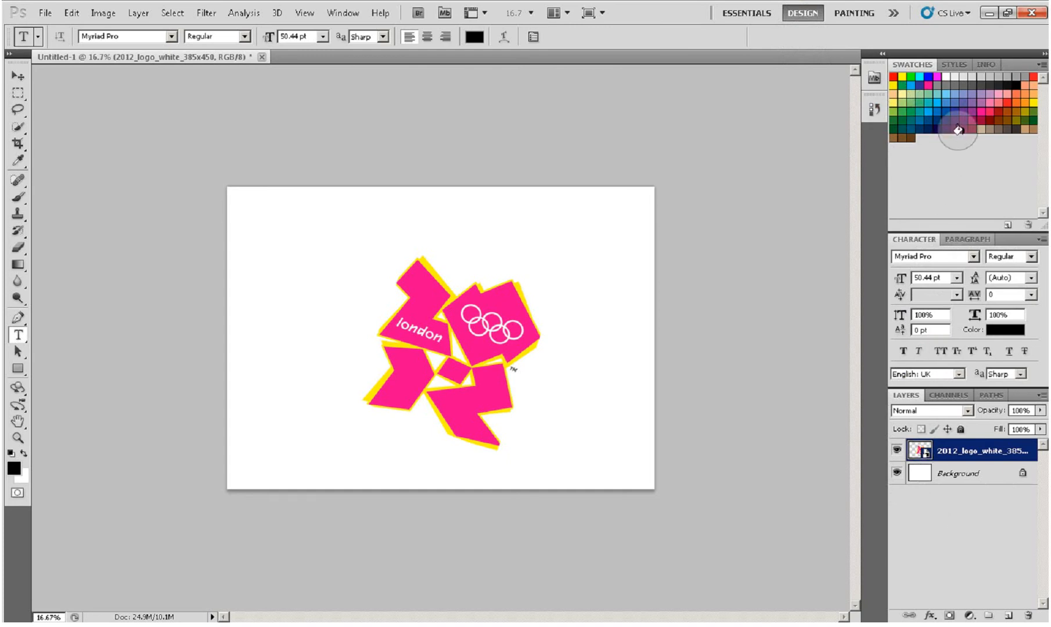
# - Set the font size to 72 pt and add the text "sdfgsadf" above the logo
pyautogui.click(956, 277)
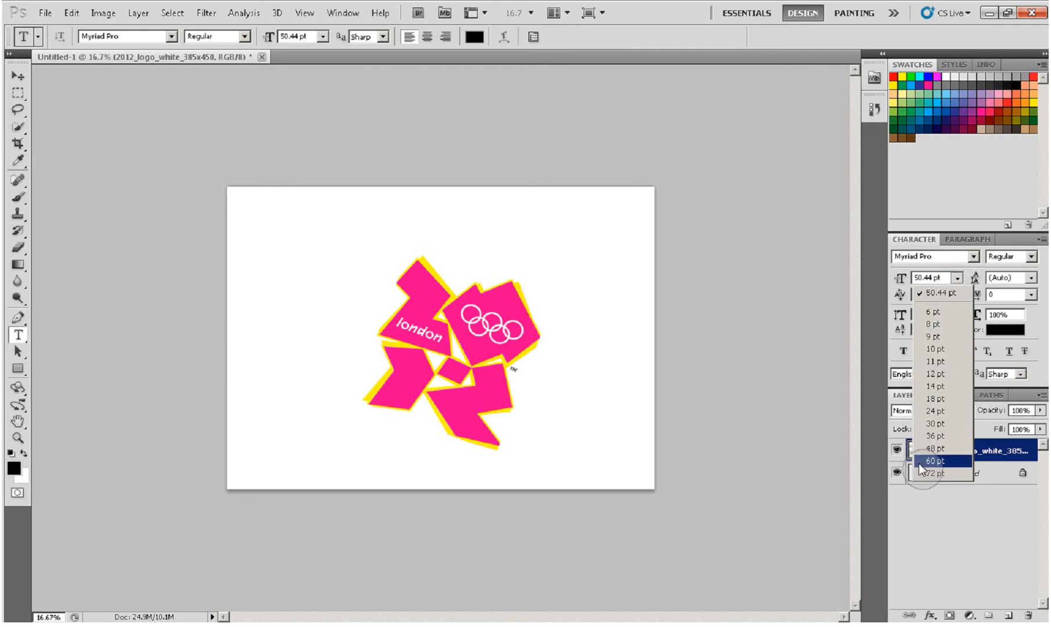
pyautogui.click(935, 471)
pyautogui.click(308, 244)
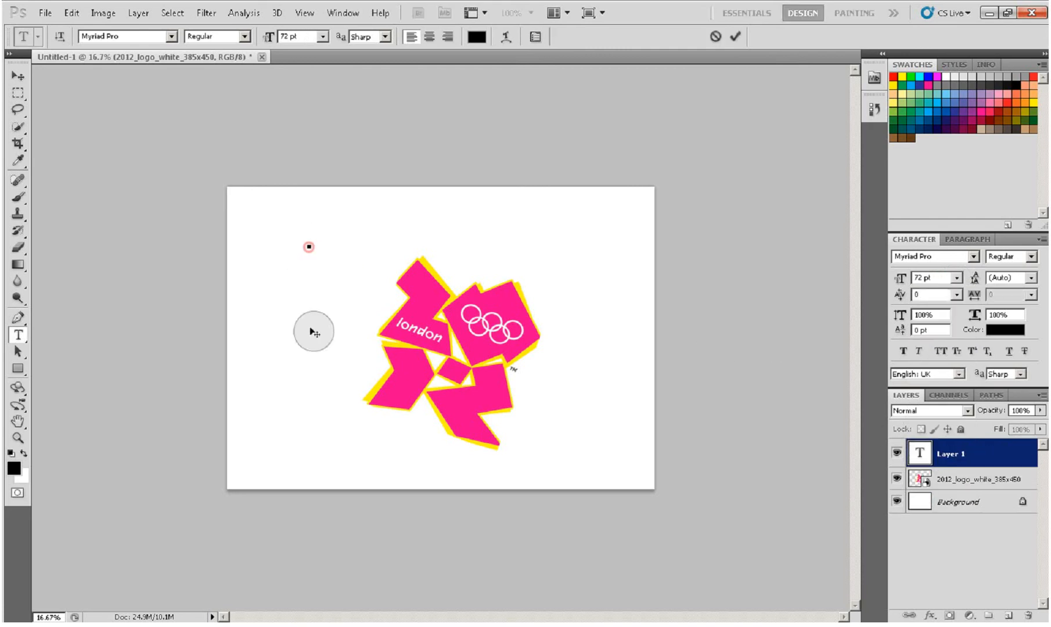
pyautogui.write('sdfgsadf')
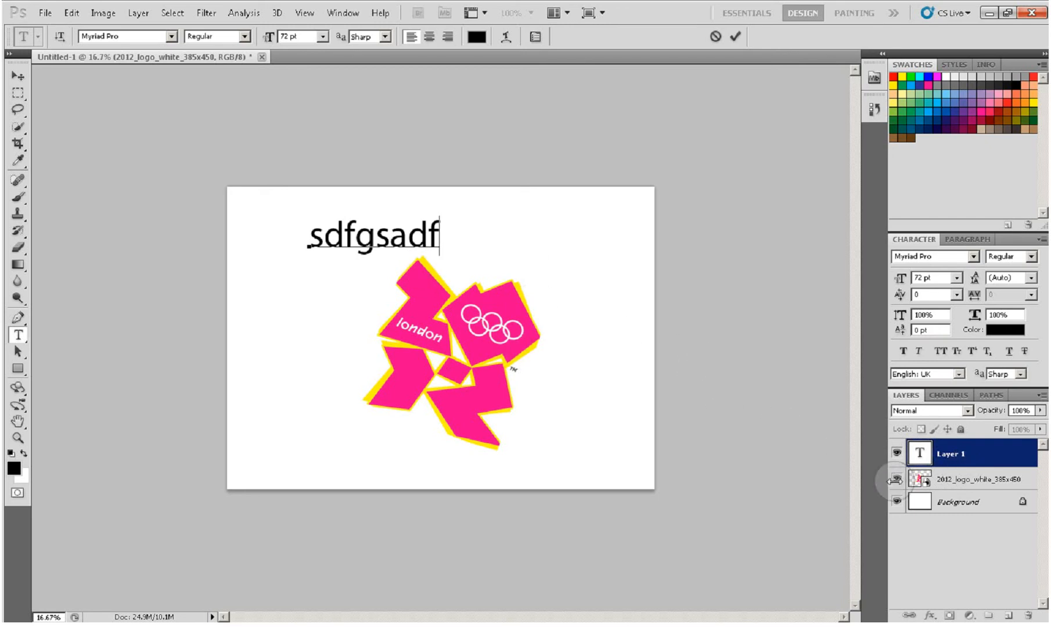
pyautogui.click(920, 456)
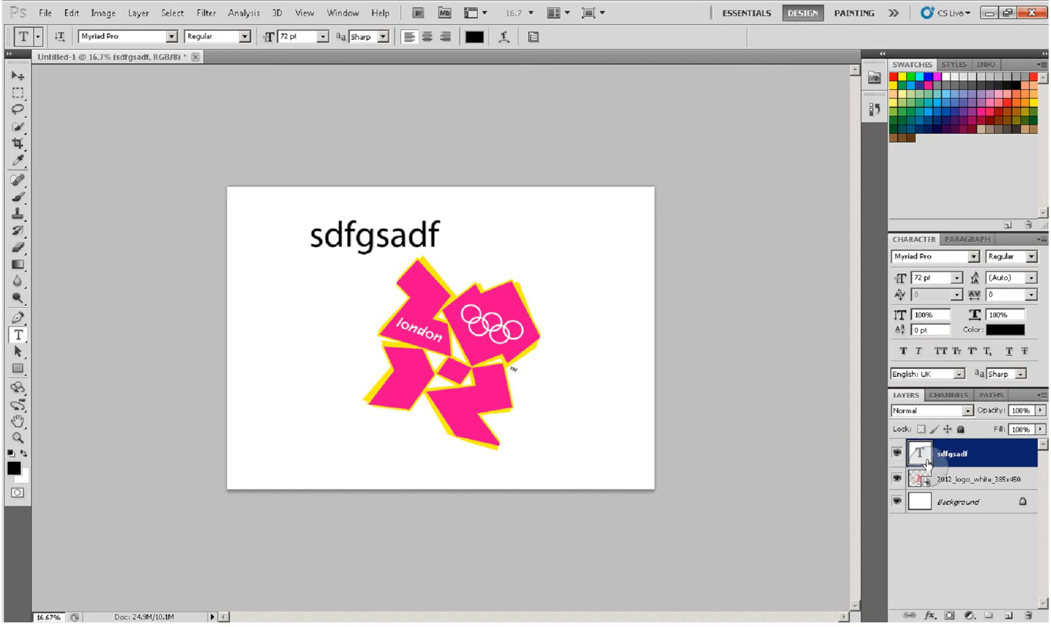
# - Rasterize the "sdfgsadf" text layer
pyautogui.rightClick(926, 456)
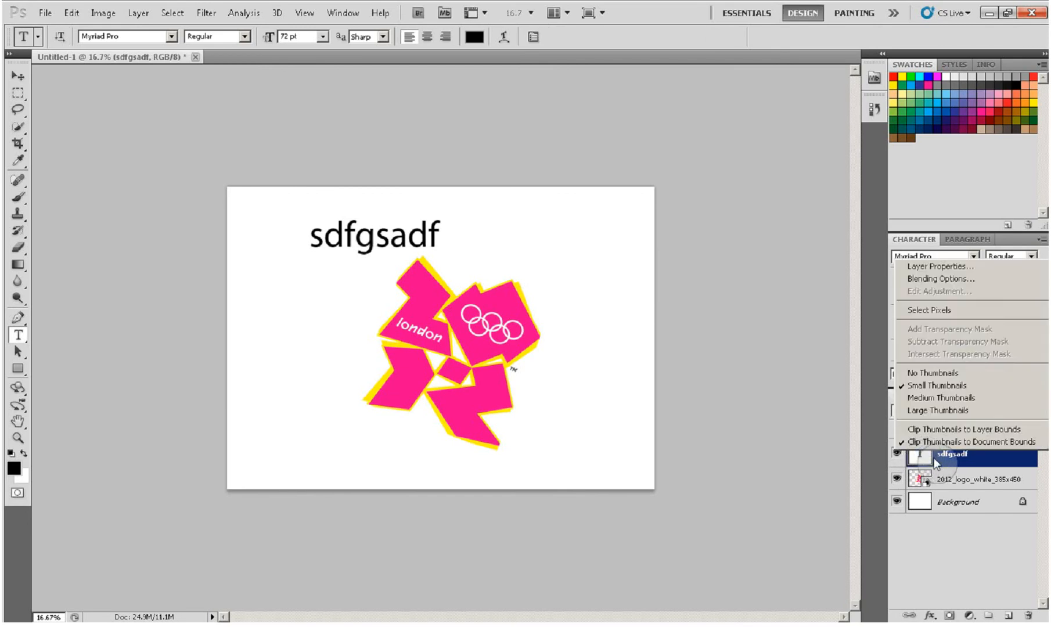
pyautogui.click(943, 461)
pyautogui.rightClick(949, 461)
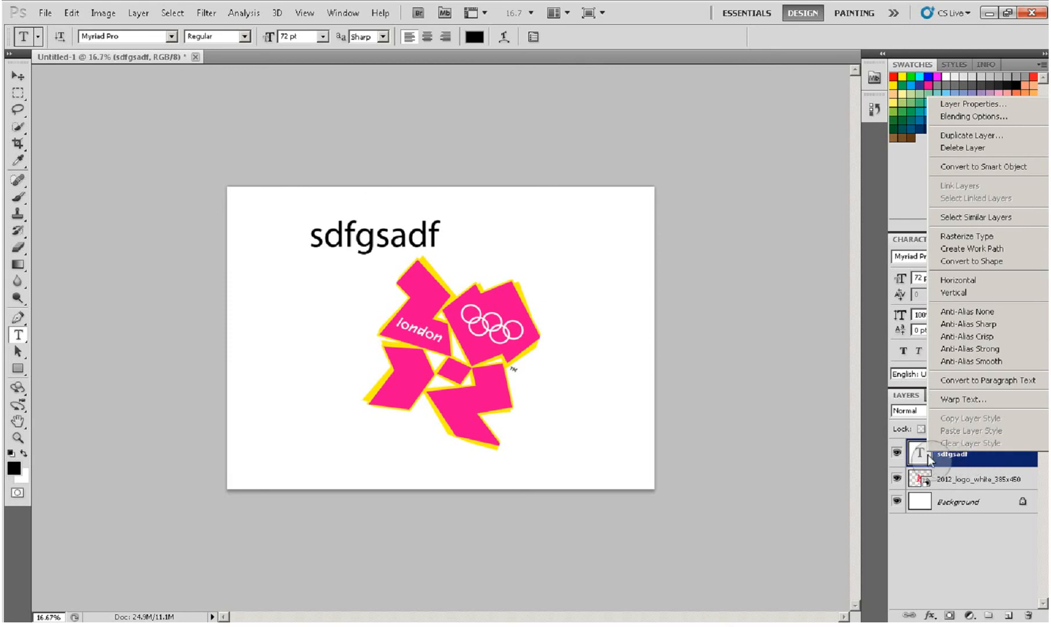
pyautogui.click(973, 238)
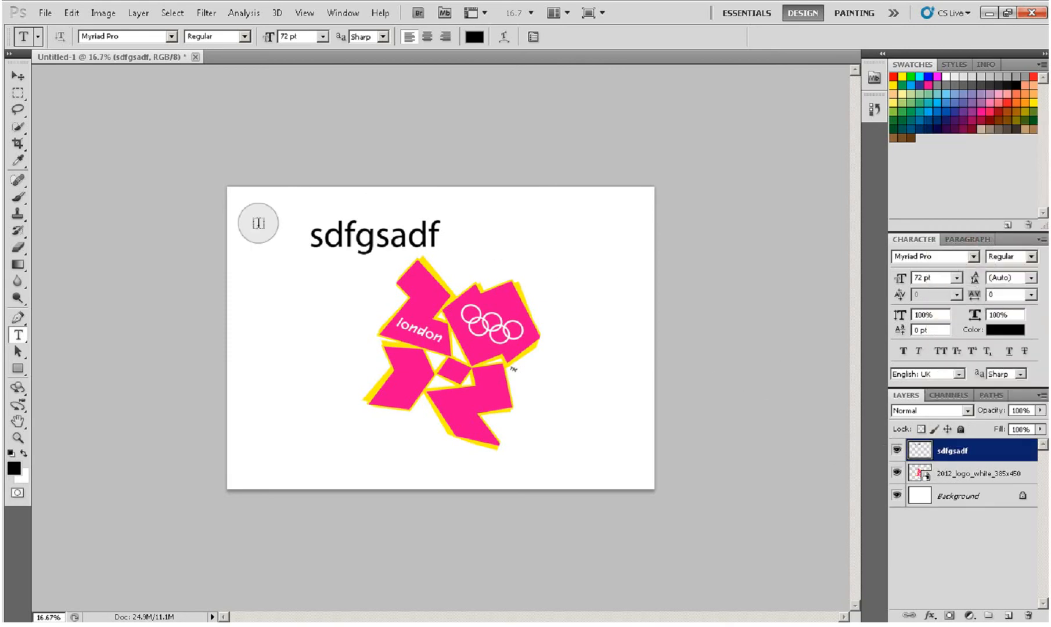
# - Move the rasterized text slightly down and to the left with the Move tool, and put it into Free Transform
pyautogui.click(18, 76)
pyautogui.moveTo(351, 251); pyautogui.dragTo(339, 263)
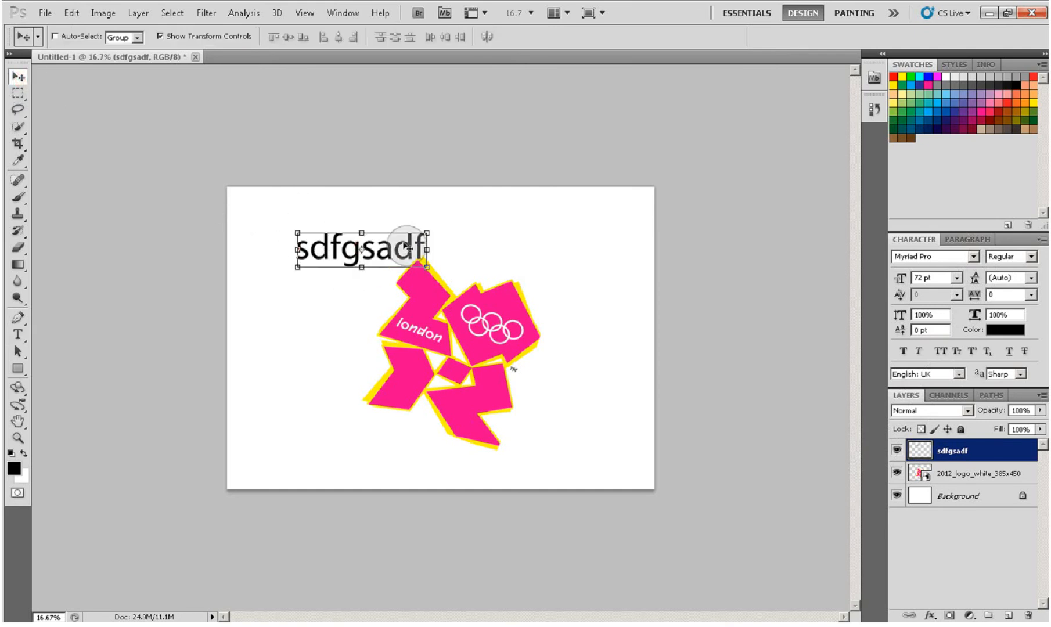
pyautogui.hotkey('ctrl', 't')
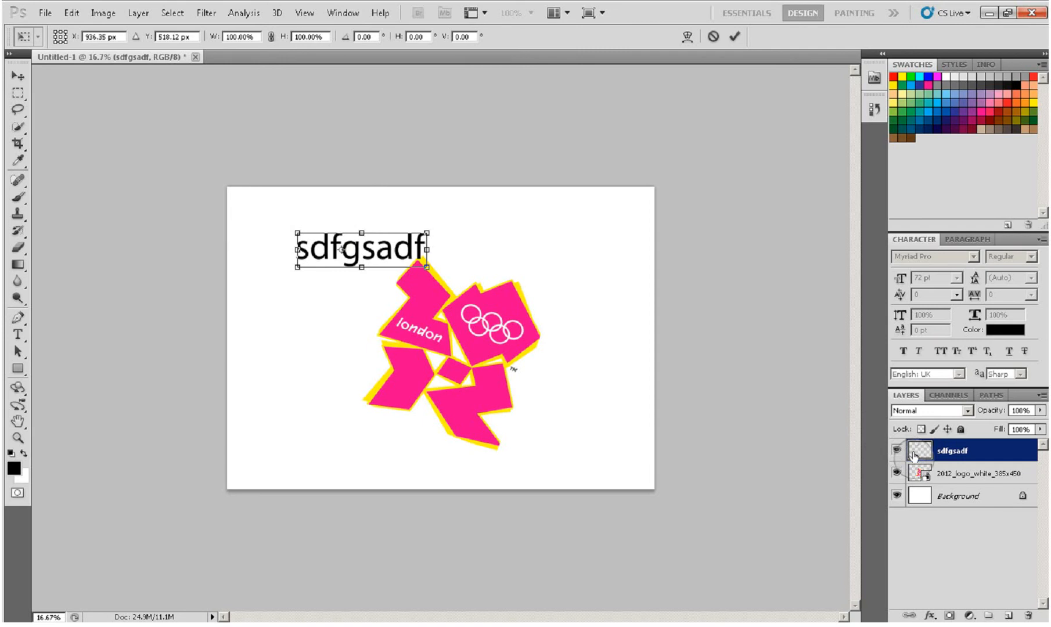
# - Activate the Type tool and try zooming the document in to 25% and back out to 16.67%
pyautogui.click(18, 334)
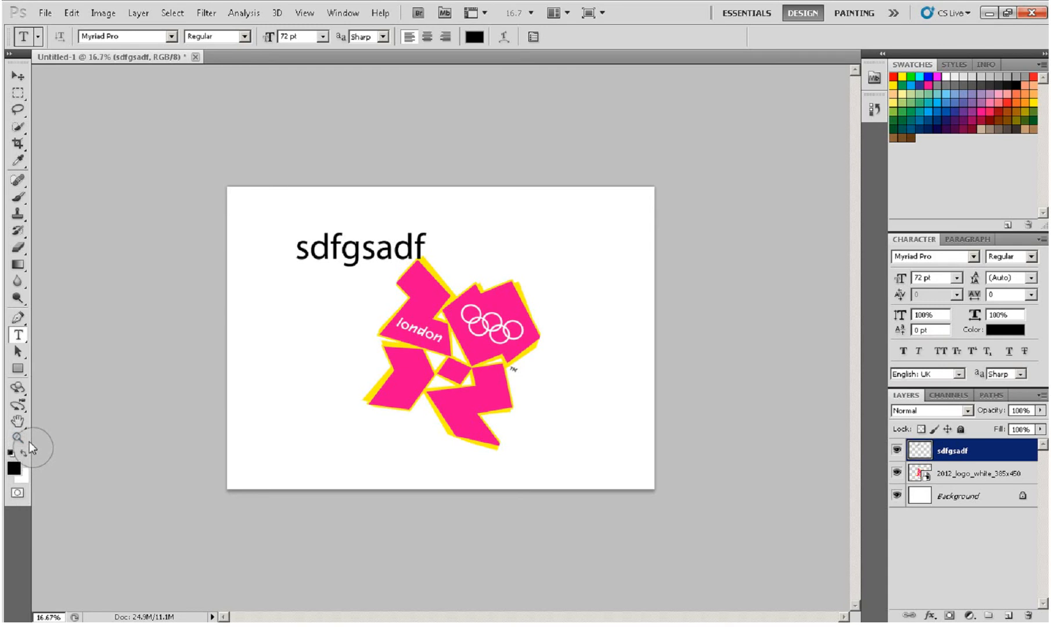
pyautogui.hotkey('ctrl', '+')
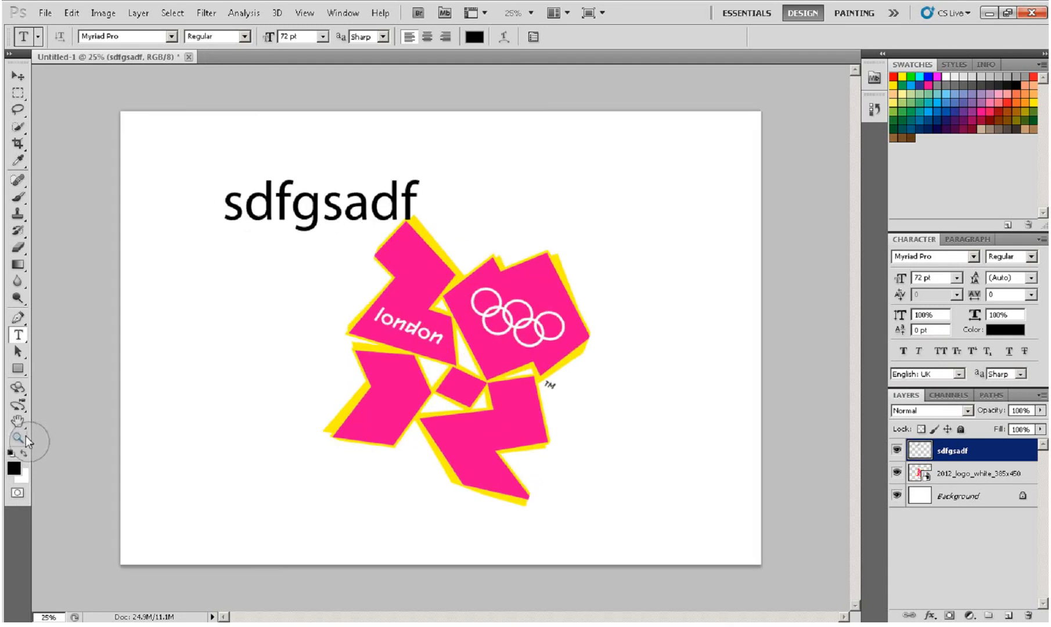
pyautogui.hotkey('ctrl', '-')
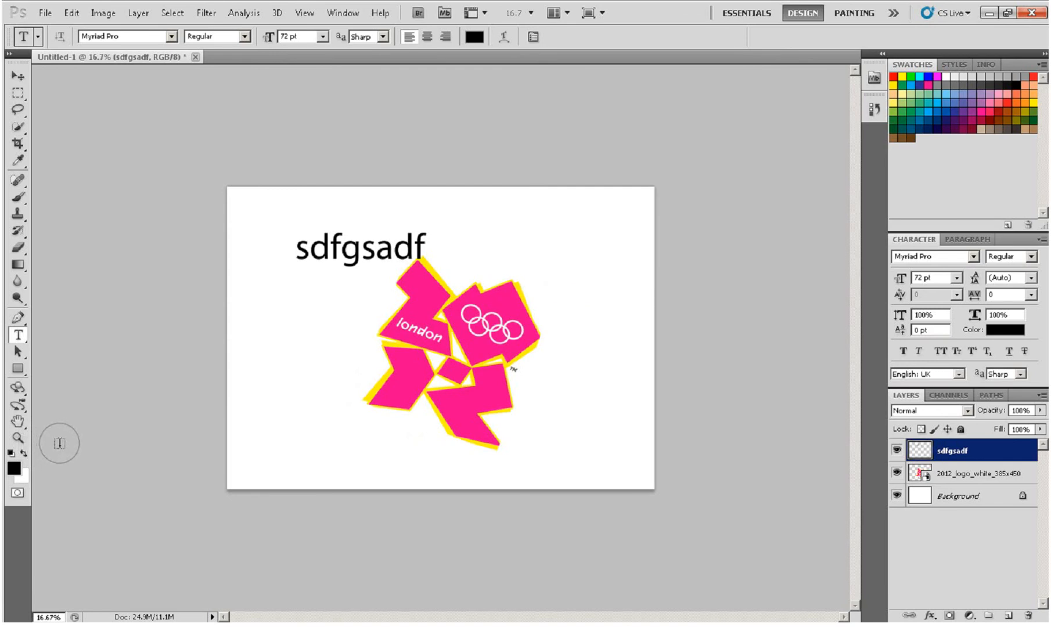
# - Set the foreground colour to bright red and the background colour to dark red
pyautogui.click(21, 472)
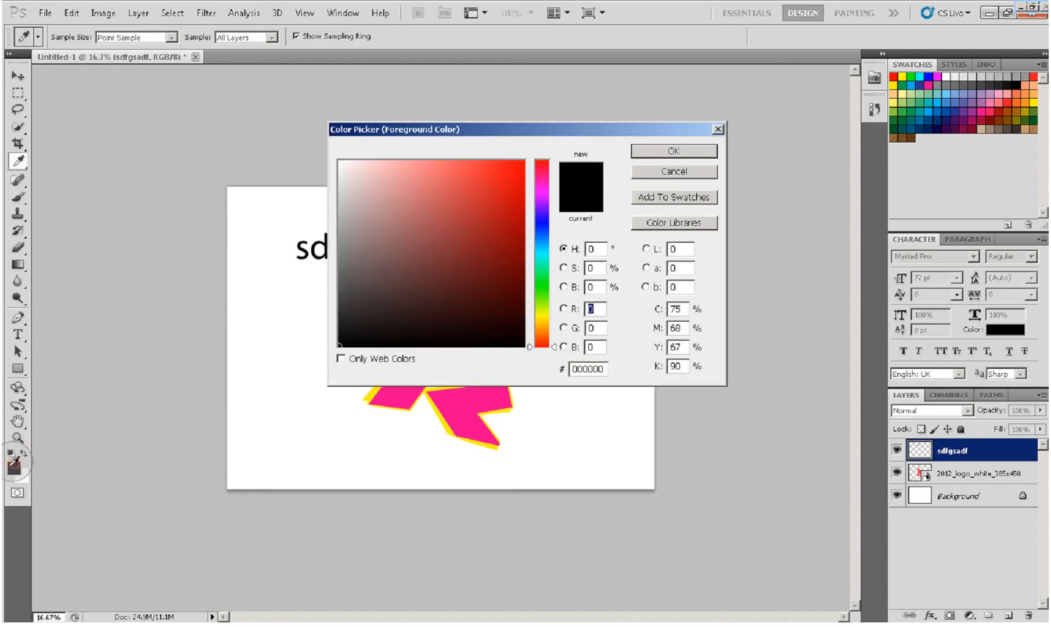
pyautogui.click(517, 188)
pyautogui.click(668, 161)
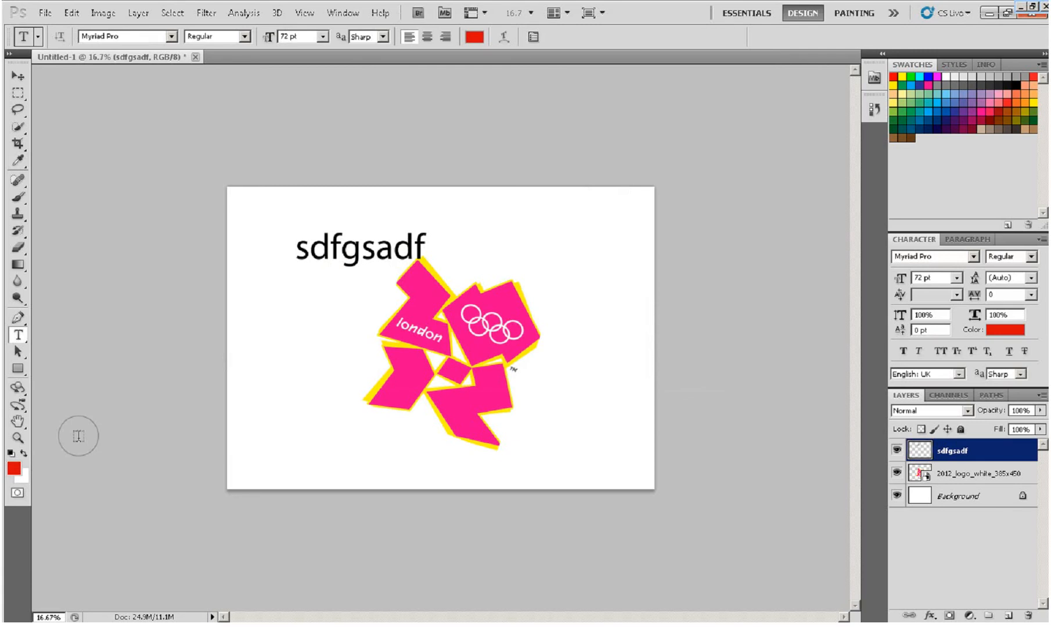
pyautogui.click(25, 477)
pyautogui.click(504, 239)
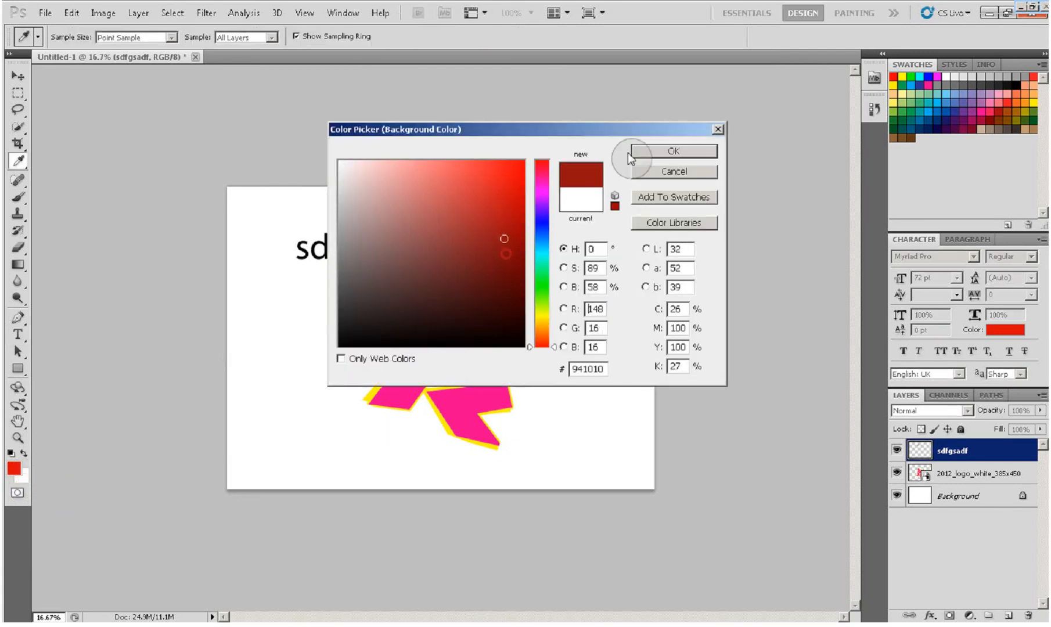
pyautogui.click(662, 157)
# - Swap the foreground and background colours several times and restore the default black and white
pyautogui.click(24, 454)
pyautogui.click(25, 454)
pyautogui.click(25, 454)
pyautogui.click(24, 454)
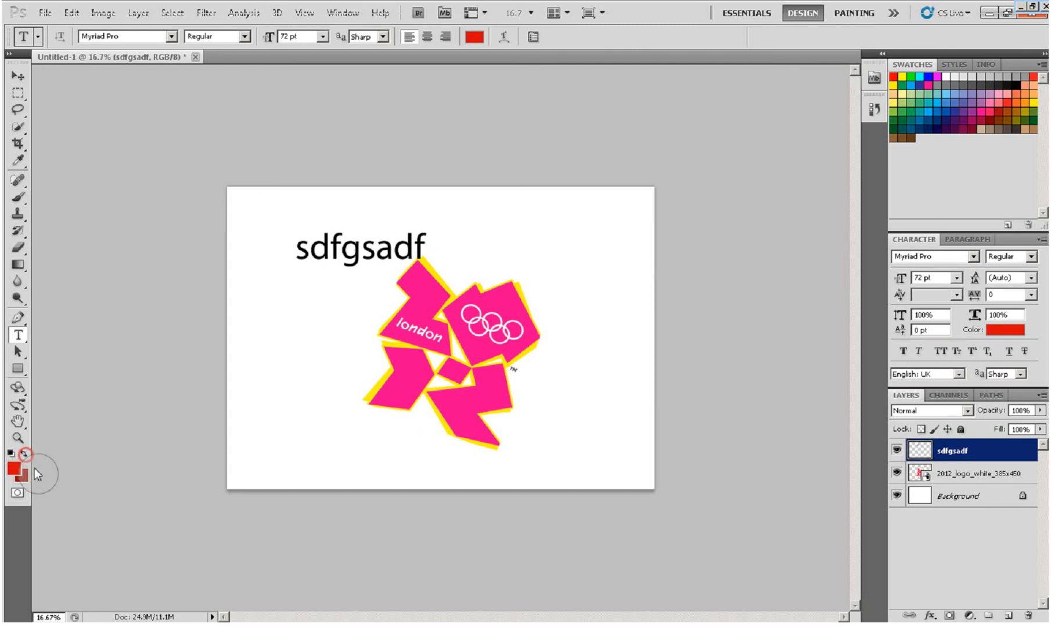
pyautogui.click(11, 452)
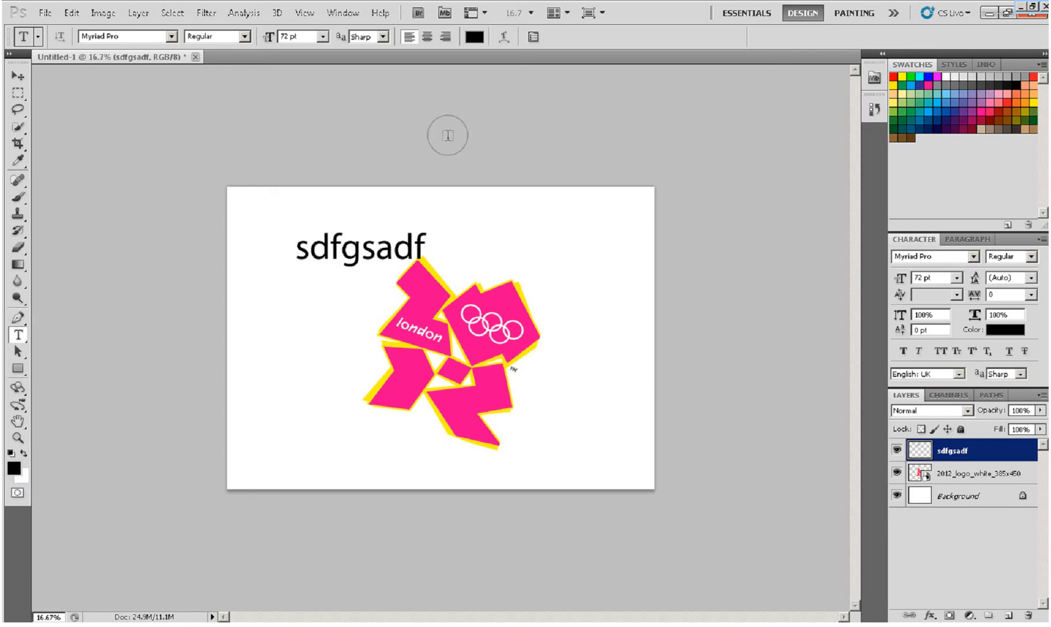
# - Add a new layer and paint a large black area over the logo's right half with the 764 px soft Dissolve brush
pyautogui.click(18, 198)
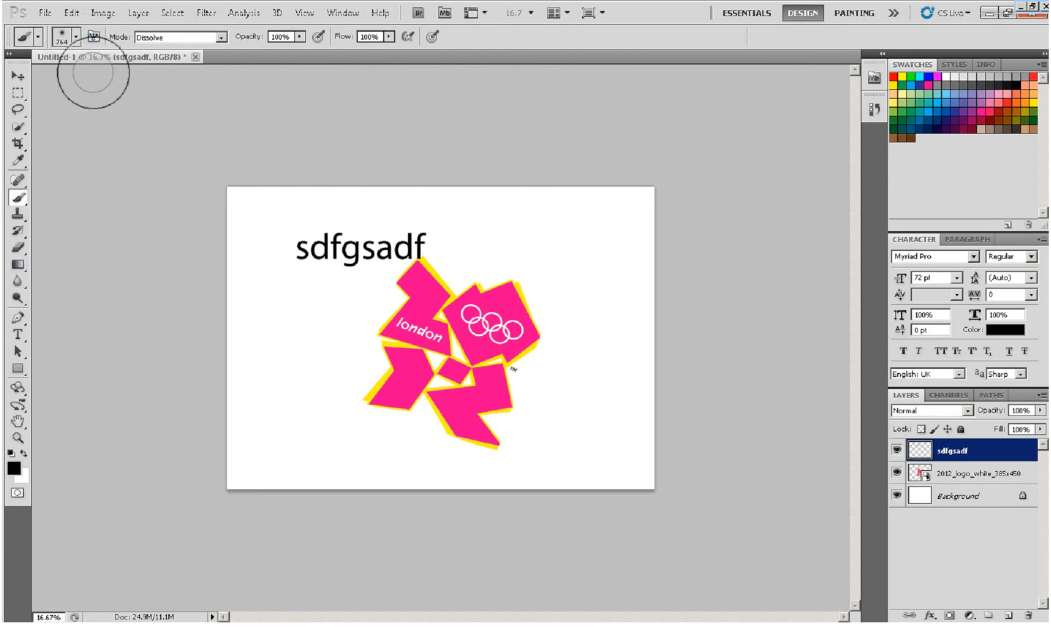
pyautogui.click(1010, 614)
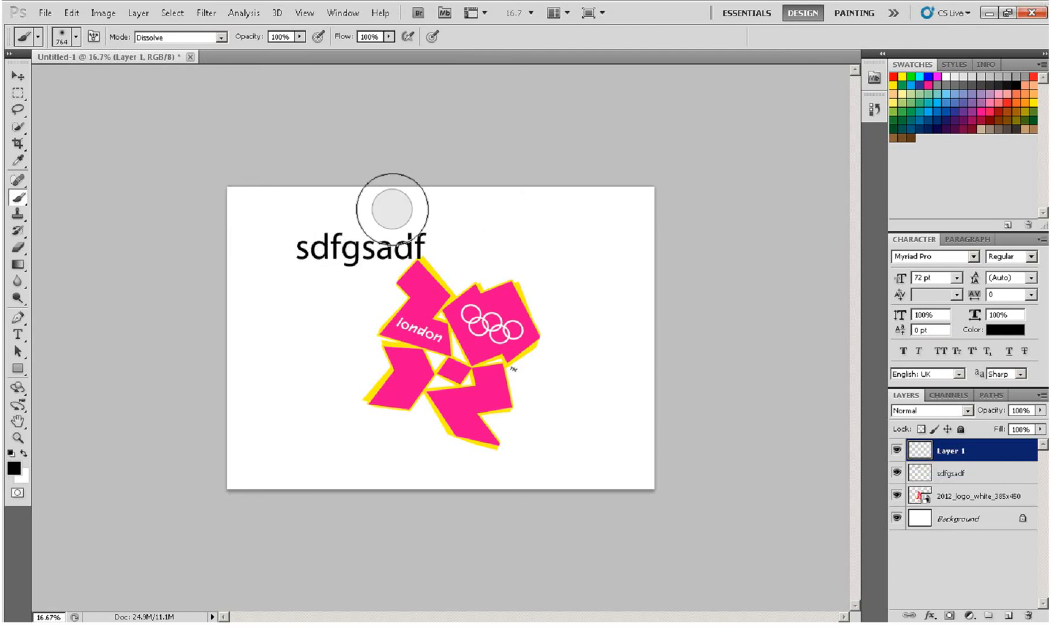
pyautogui.moveTo(582, 260)
pyautogui.mouseDown()
pyautogui.moveTo(499, 265)
pyautogui.moveTo(504, 329)
pyautogui.moveTo(442, 384)
pyautogui.moveTo(456, 326)
pyautogui.mouseUp()
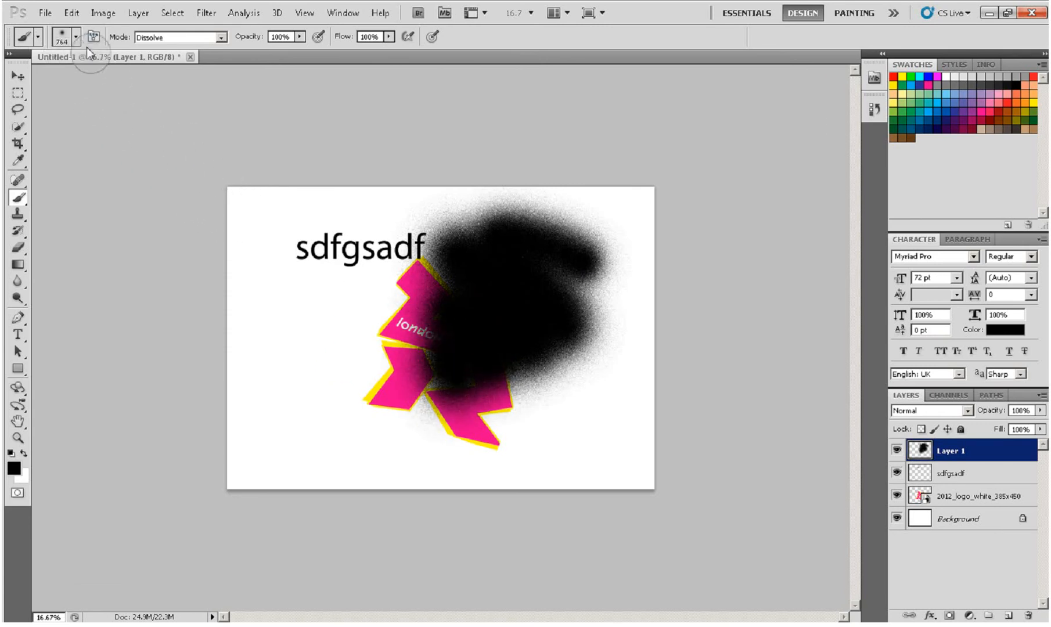
# - Choose the 25 px Round Fan bristle brush and paint a black squiggle over the left side of the logo
pyautogui.press('F5')
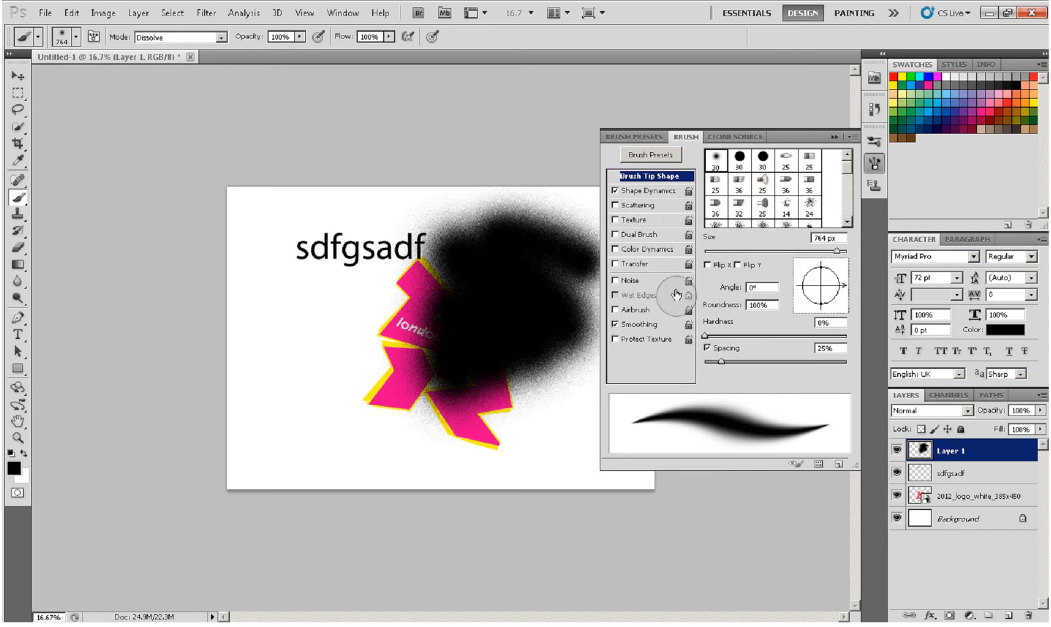
pyautogui.click(764, 187)
pyautogui.moveTo(393, 403)
pyautogui.mouseDown()
pyautogui.moveTo(359, 344)
pyautogui.moveTo(324, 336)
pyautogui.moveTo(346, 396)
pyautogui.moveTo(304, 355)
pyautogui.moveTo(308, 380)
pyautogui.mouseUp()
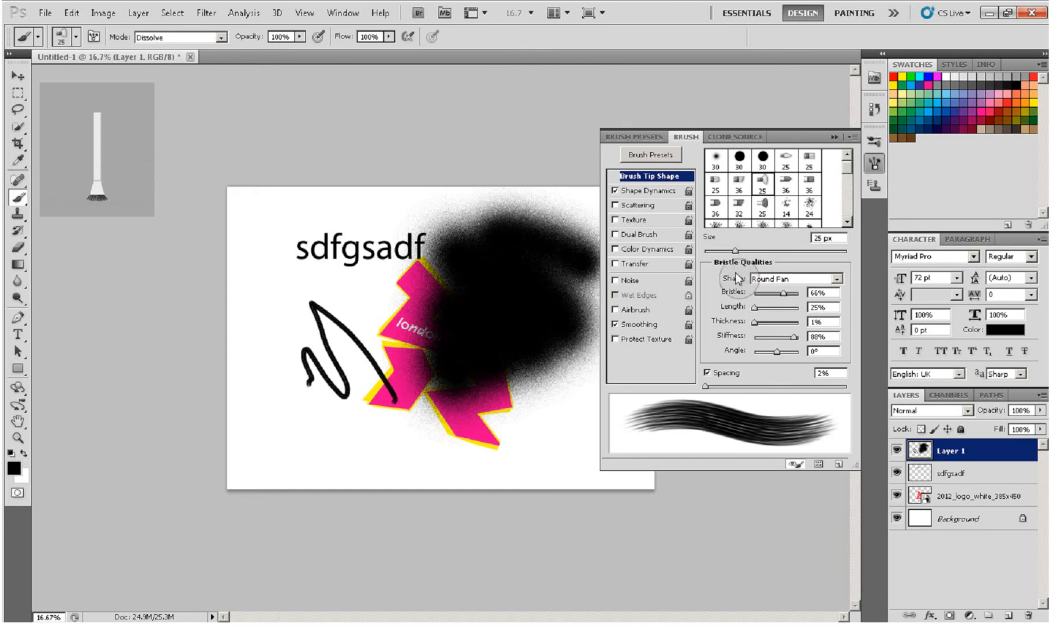
pyautogui.click(833, 136)
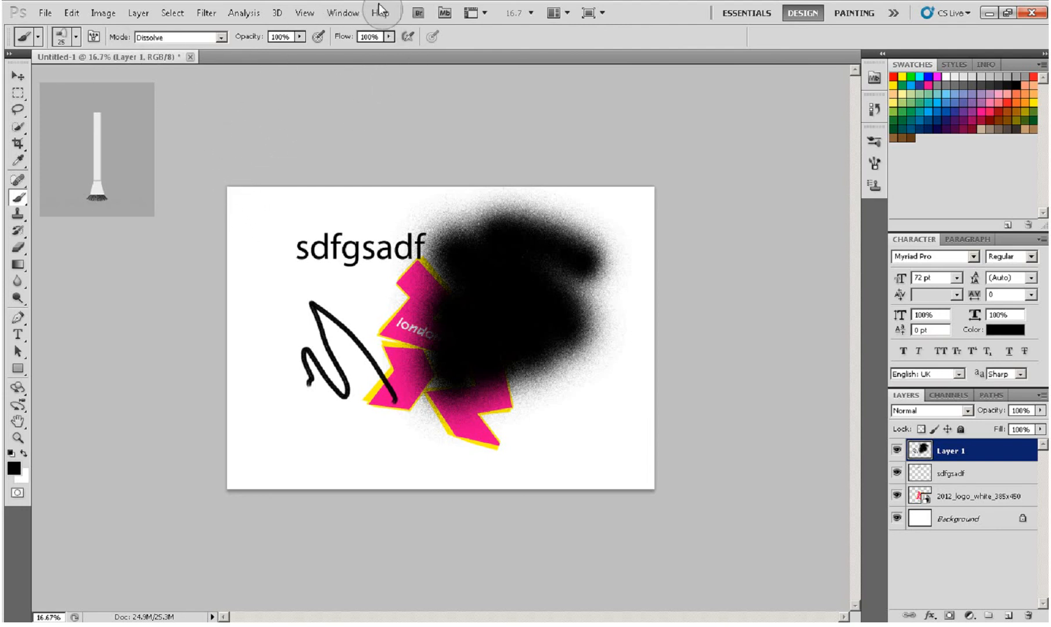
# - Detach the Character panel from its dock and close it
pyautogui.click(344, 14)
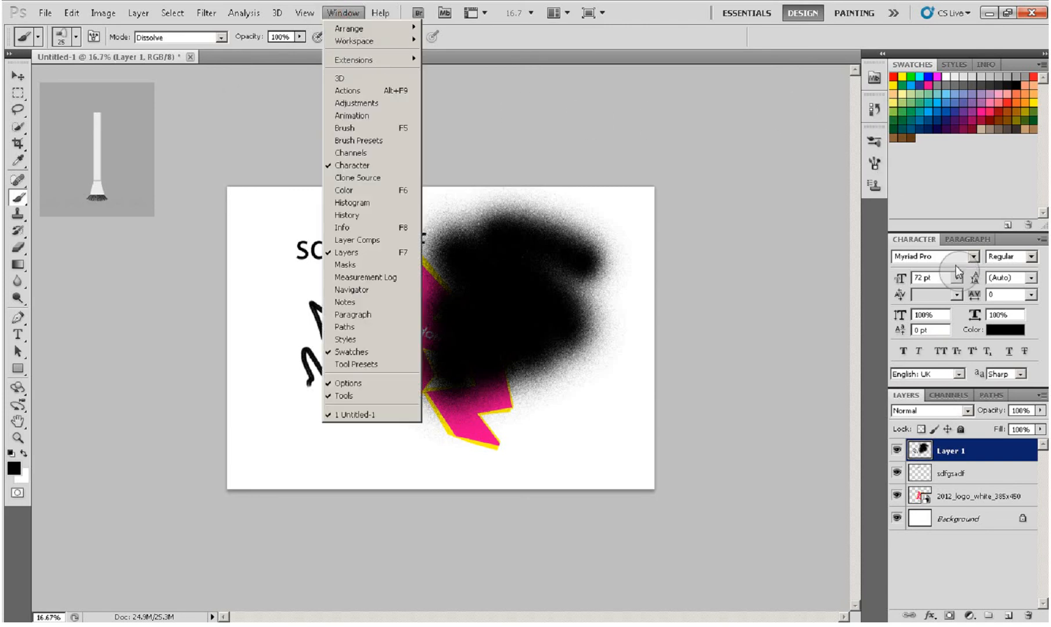
pyautogui.moveTo(913, 239); pyautogui.dragTo(753, 255)
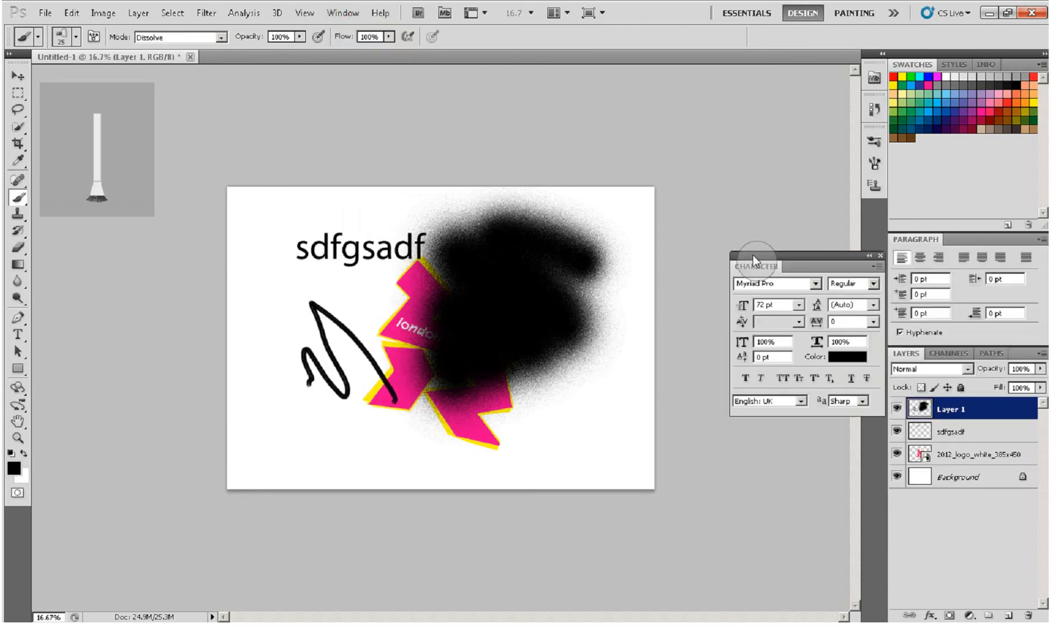
pyautogui.click(880, 255)
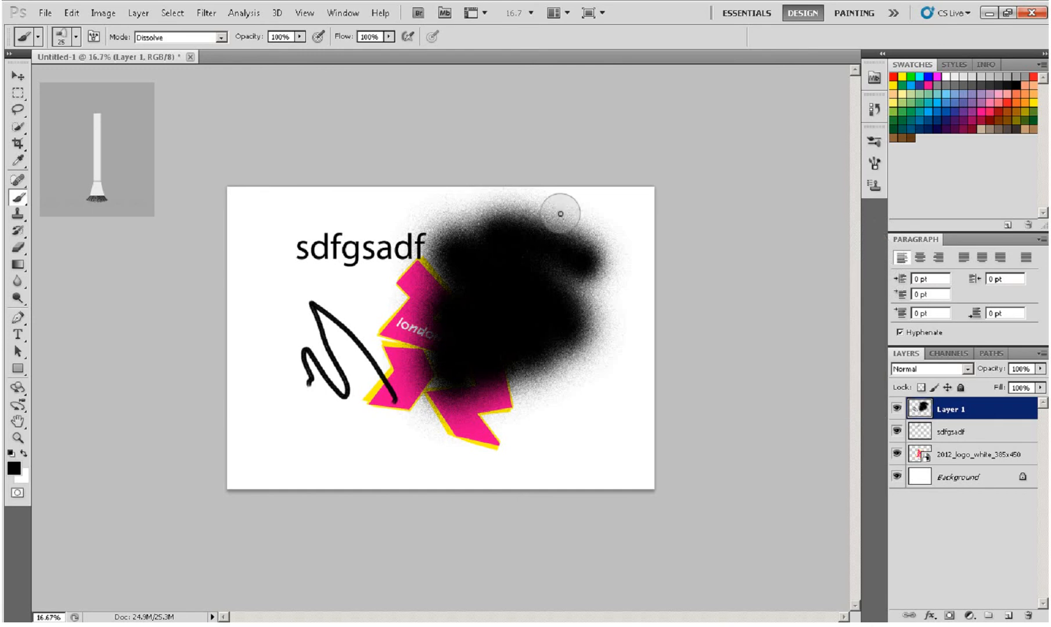
# - Reset the Design workspace to its original layout and close the bristle brush preview
pyautogui.click(342, 13)
pyautogui.moveTo(355, 40)
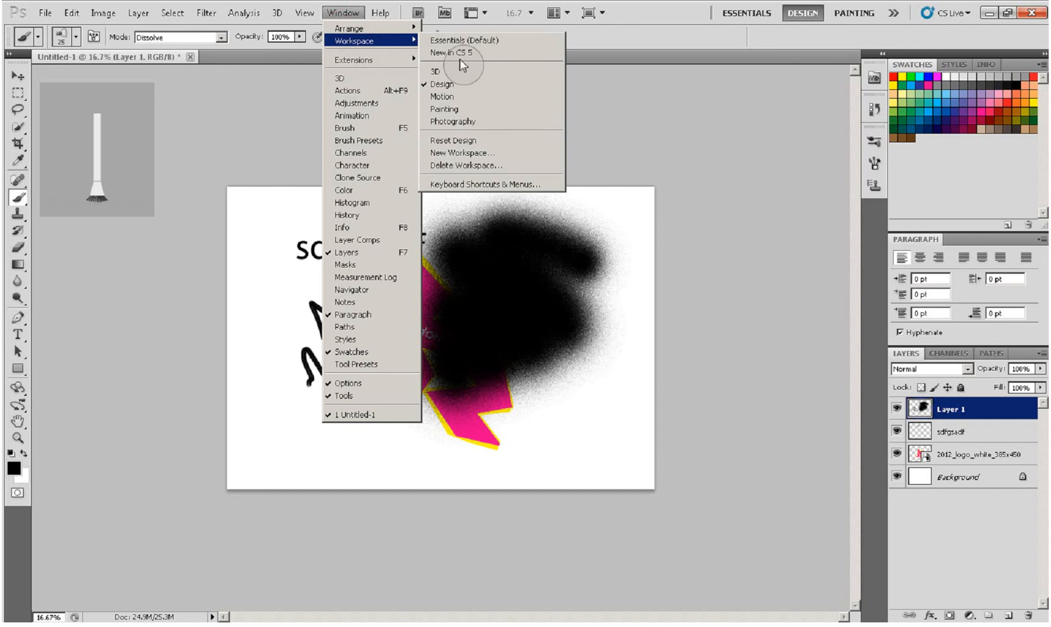
pyautogui.click(479, 142)
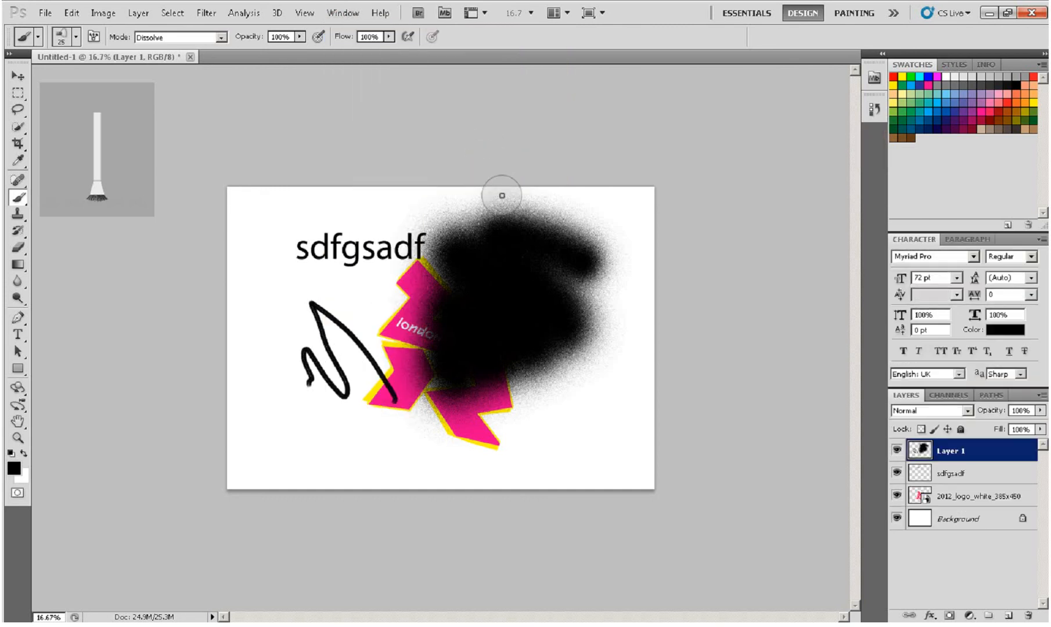
pyautogui.moveTo(128, 185)
pyautogui.click(84, 79)
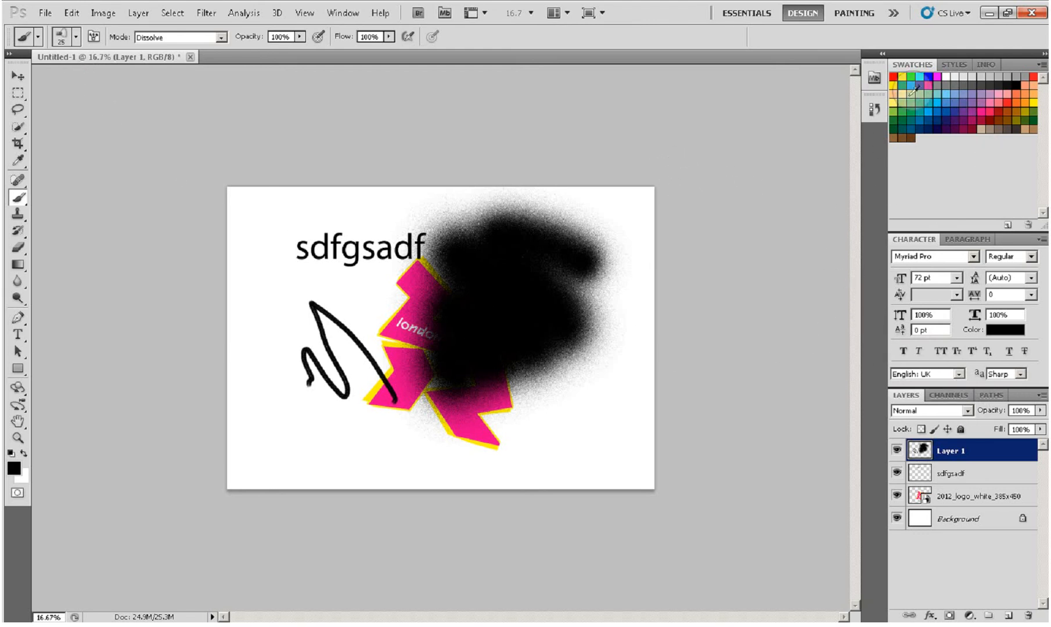
# - Switch the workspace to Essentials and display the colour settings as CMYK sliders
pyautogui.click(746, 13)
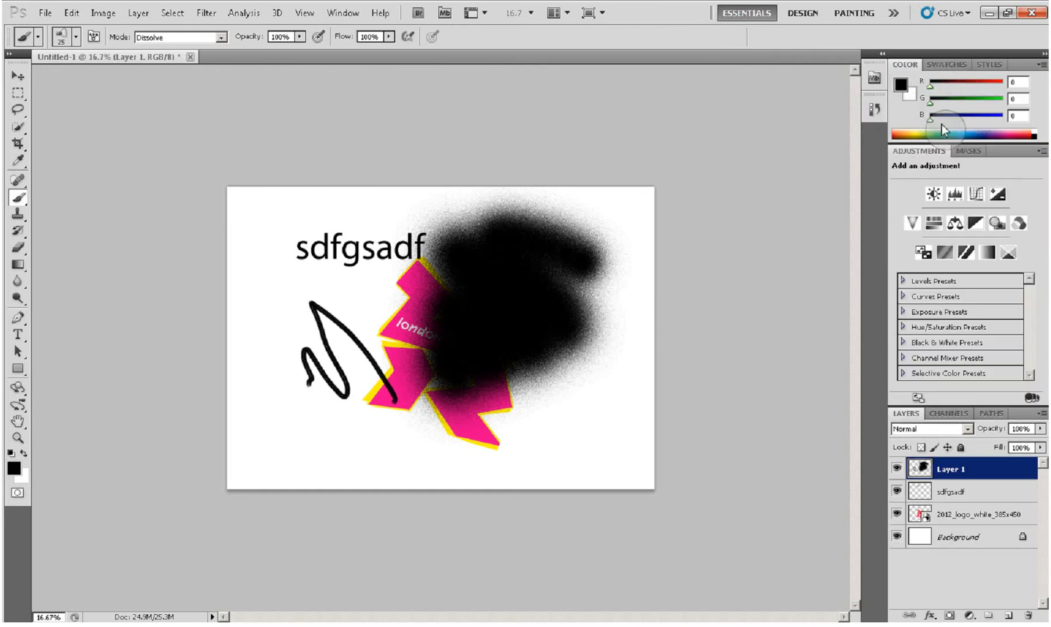
pyautogui.click(1040, 64)
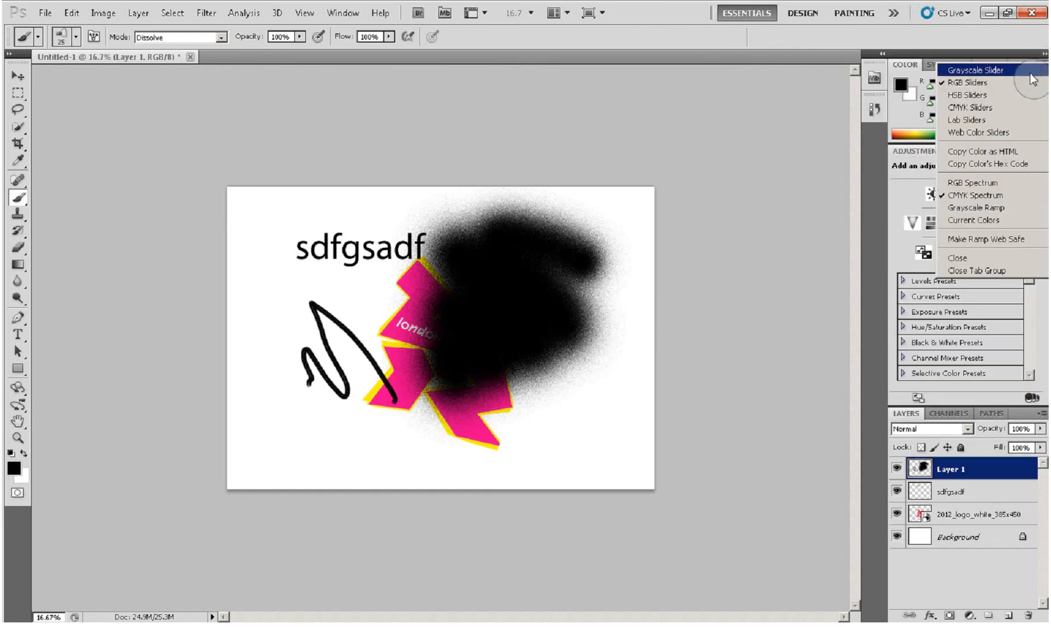
pyautogui.click(1013, 108)
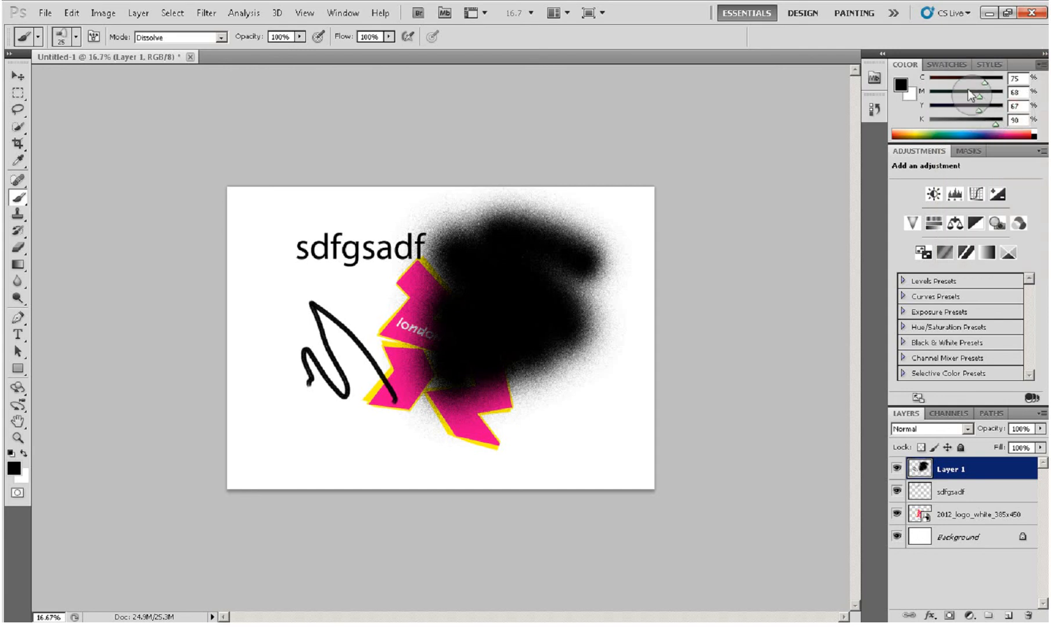
# - Display the colour settings as Web Color sliders and change them to Lab sliders
pyautogui.click(1041, 64)
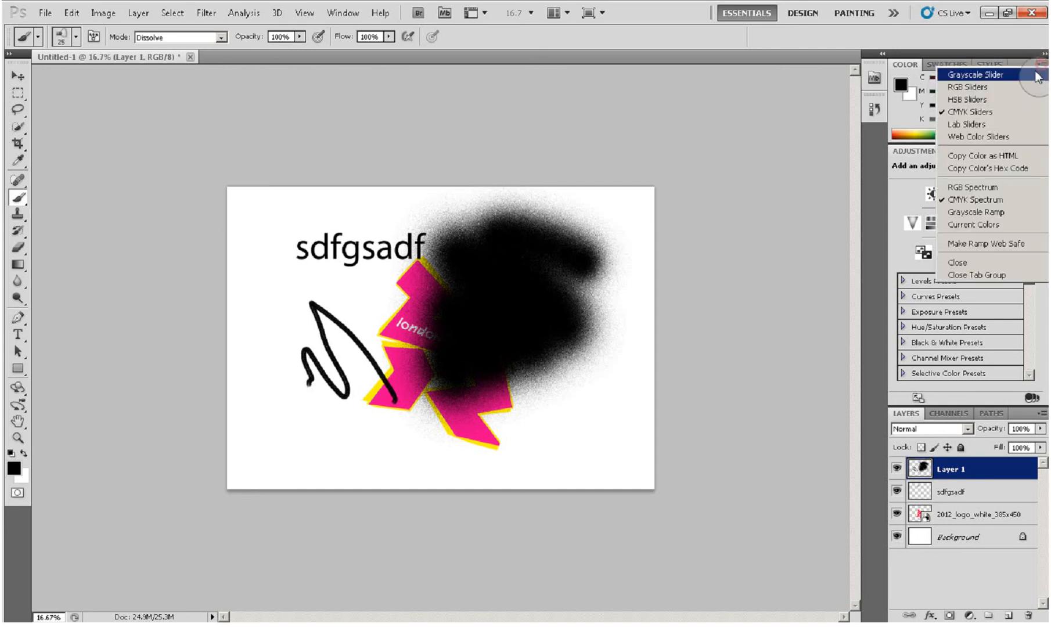
pyautogui.click(1013, 136)
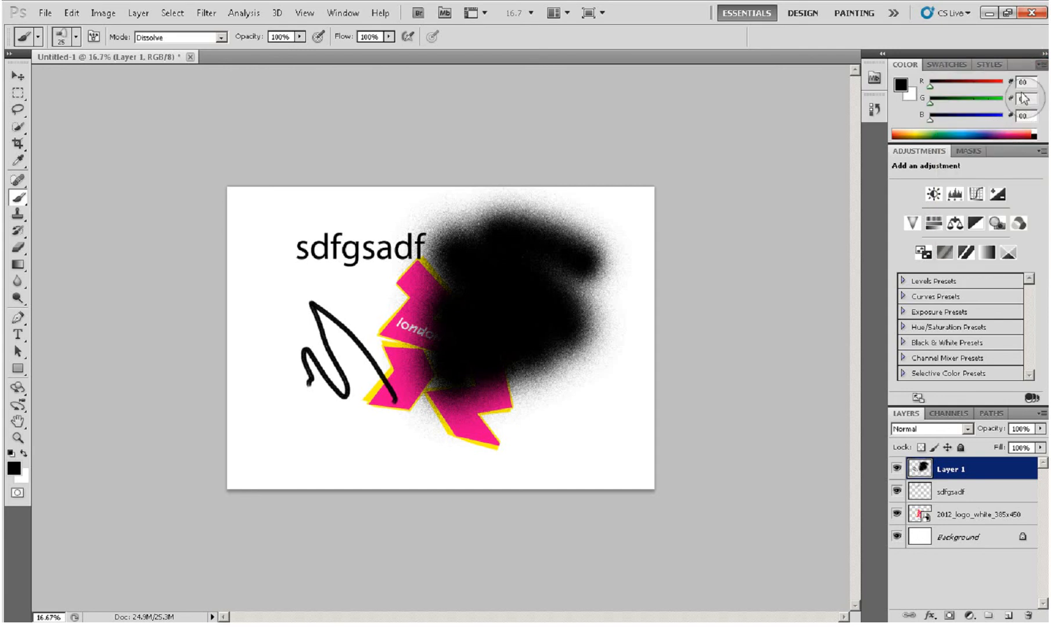
pyautogui.click(1041, 63)
pyautogui.click(1008, 125)
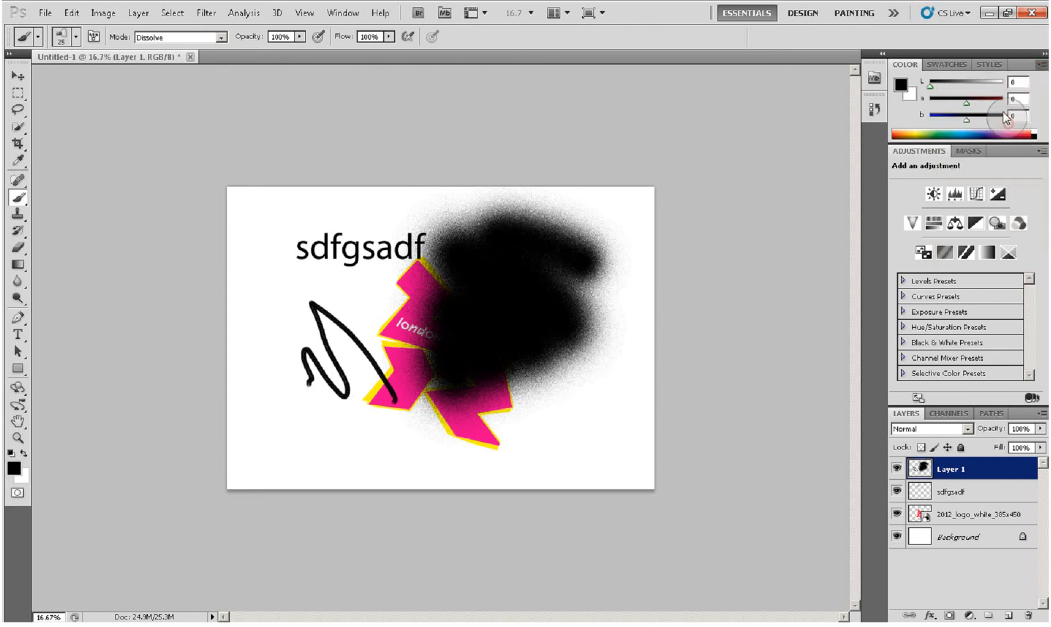
# - Change the colour settings display to RGB sliders
pyautogui.click(1041, 64)
pyautogui.click(1009, 101)
pyautogui.click(1041, 63)
pyautogui.click(1021, 88)
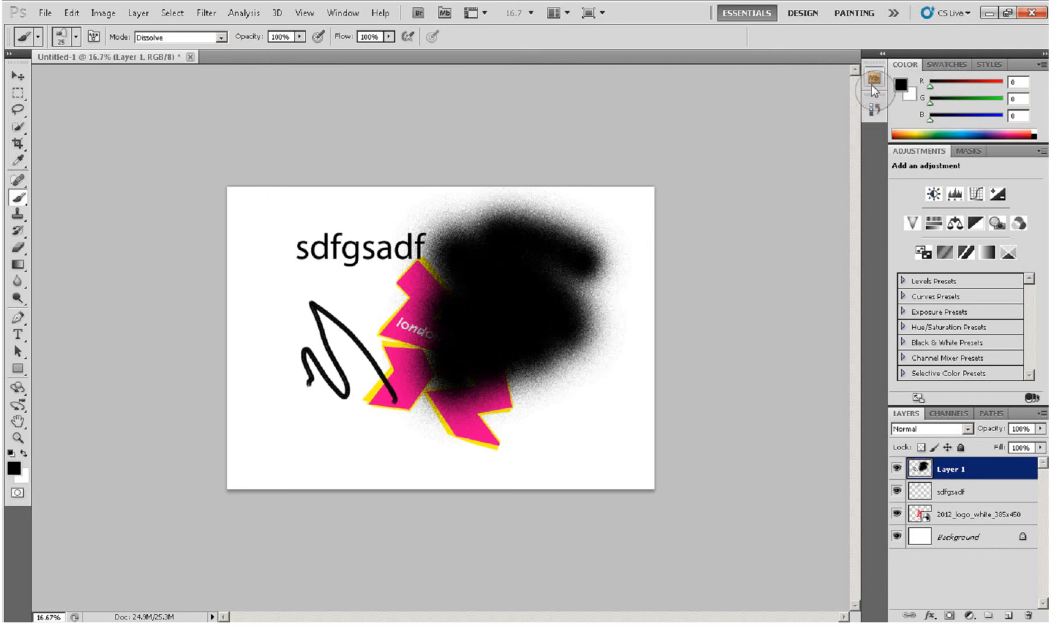
# - View the document's editing history and collapse it, and look through the list of available panels
pyautogui.click(871, 108)
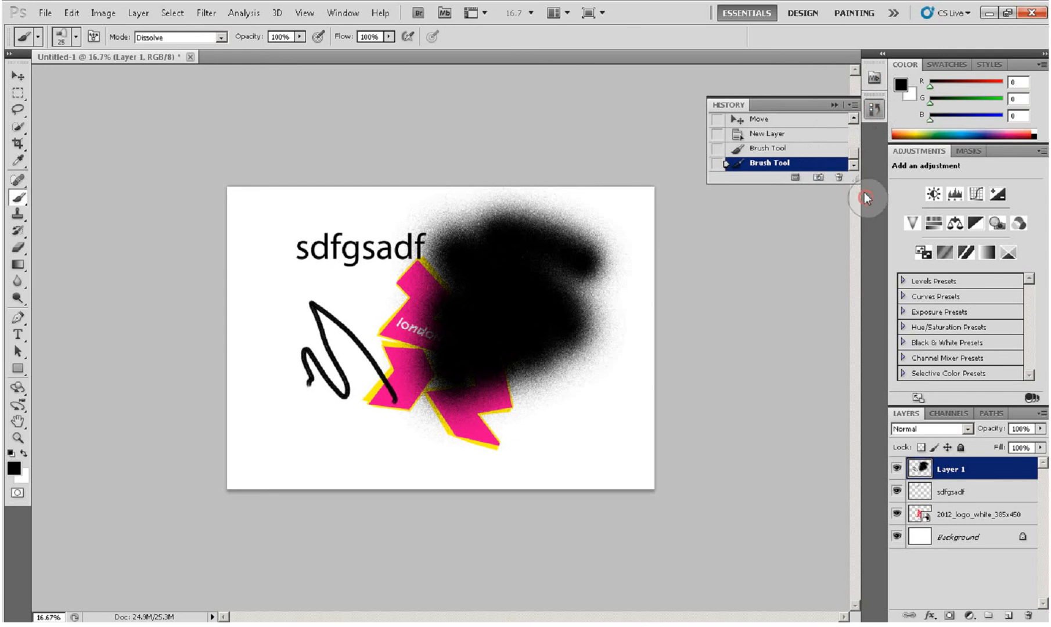
pyautogui.click(834, 105)
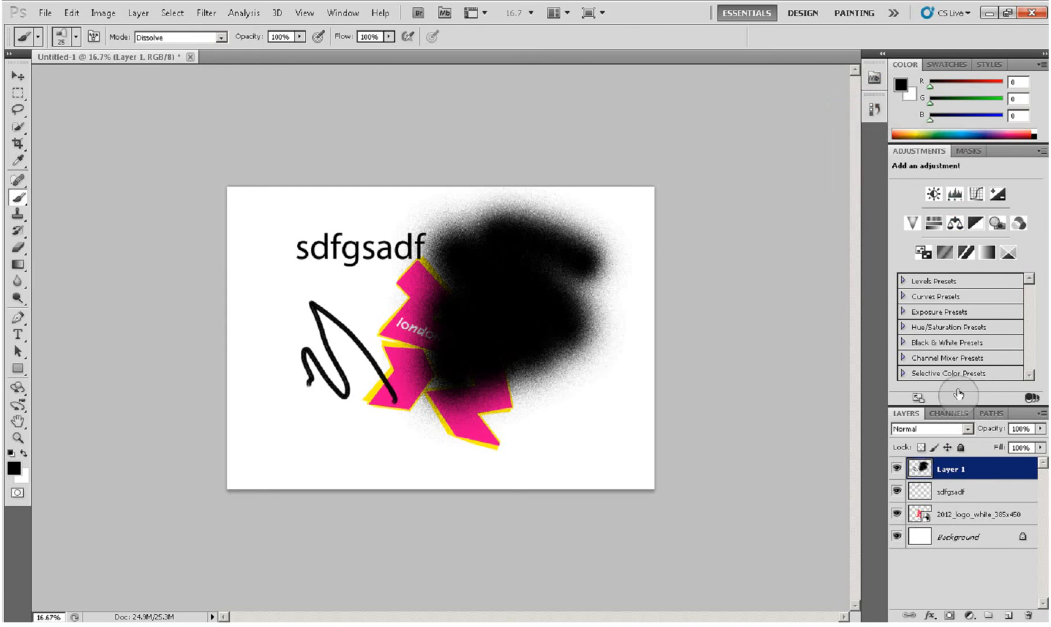
pyautogui.click(355, 16)
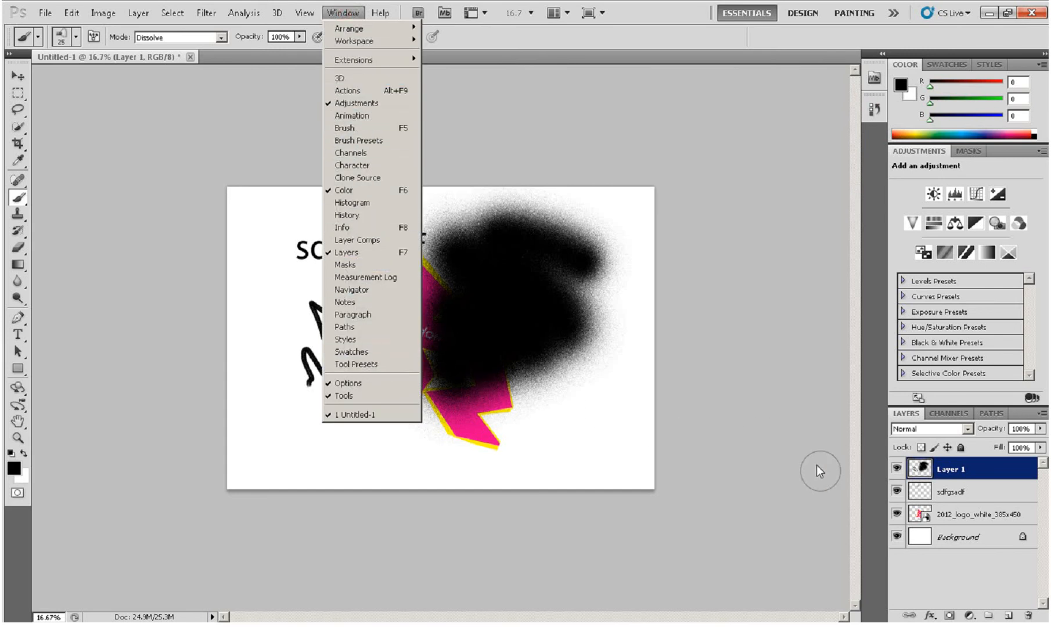
pyautogui.click(876, 464)
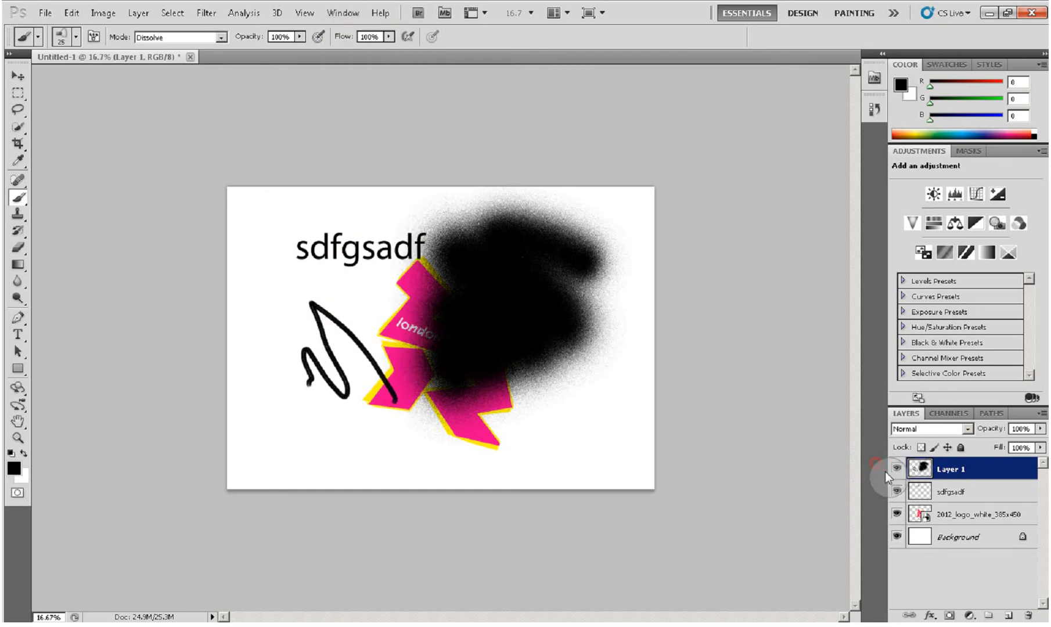
# - Display the paths, draw an open four-point path arching over the text and black smudge with the Pen tool, and deselect it
pyautogui.click(991, 413)
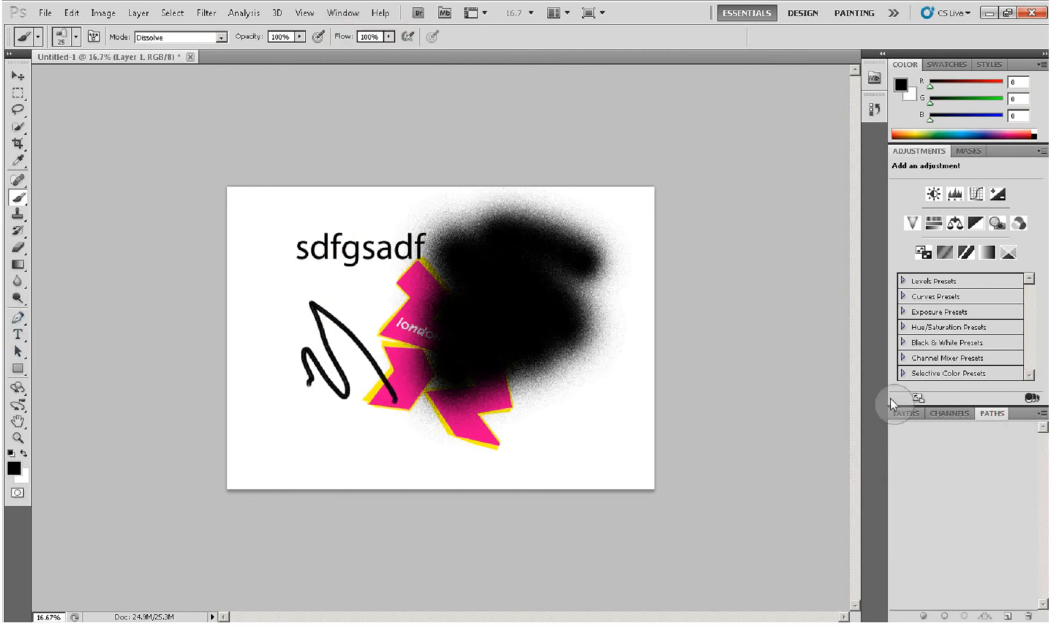
pyautogui.click(17, 317)
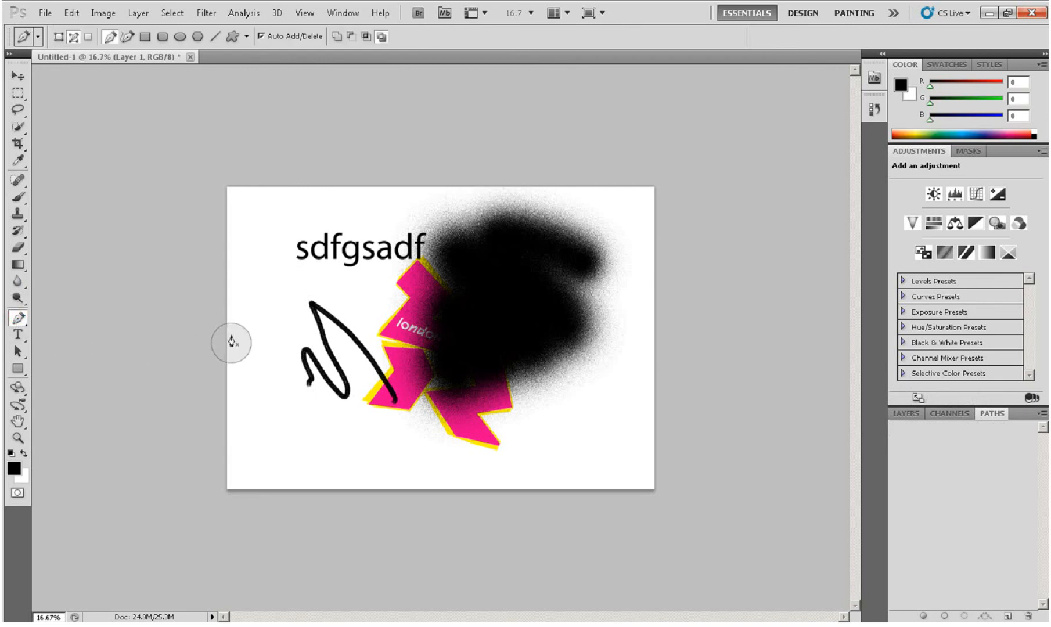
pyautogui.click(255, 336)
pyautogui.click(349, 234)
pyautogui.click(536, 198)
pyautogui.click(582, 333)
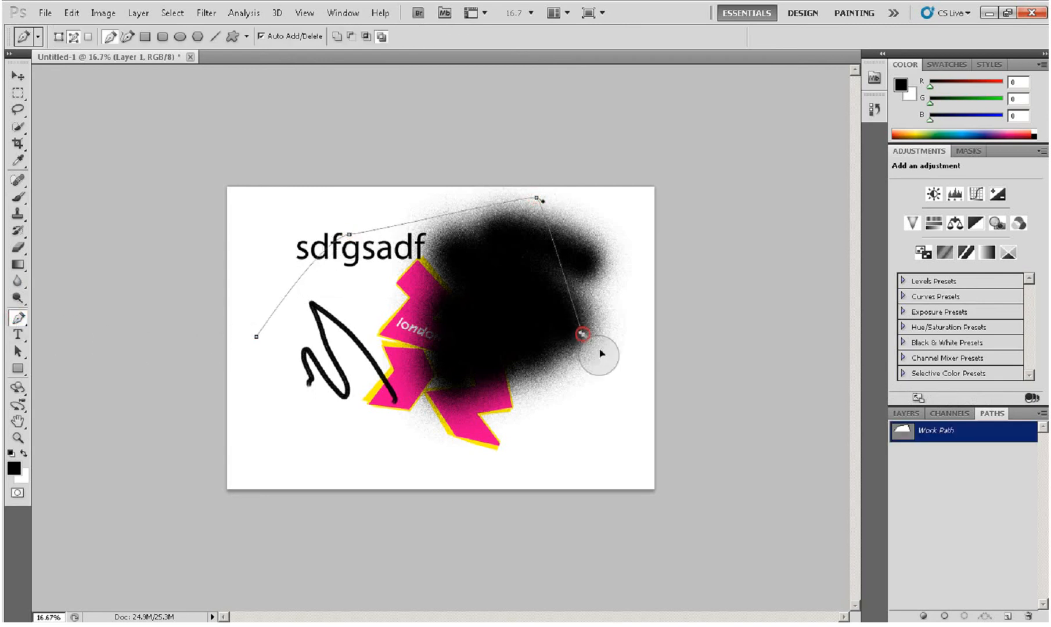
pyautogui.click(927, 489)
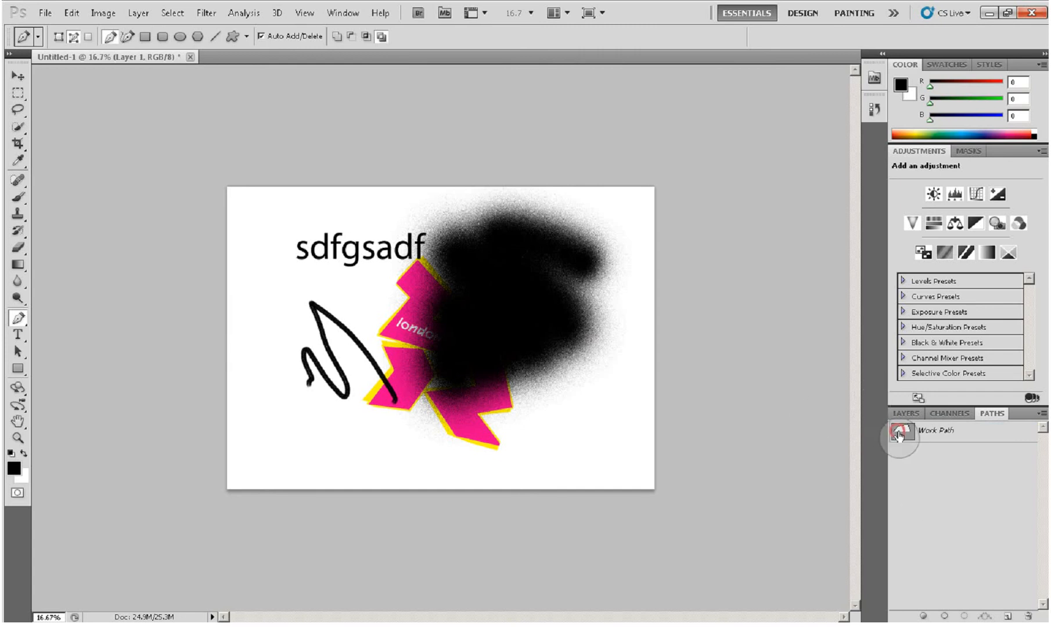
pyautogui.click(898, 433)
pyautogui.click(923, 479)
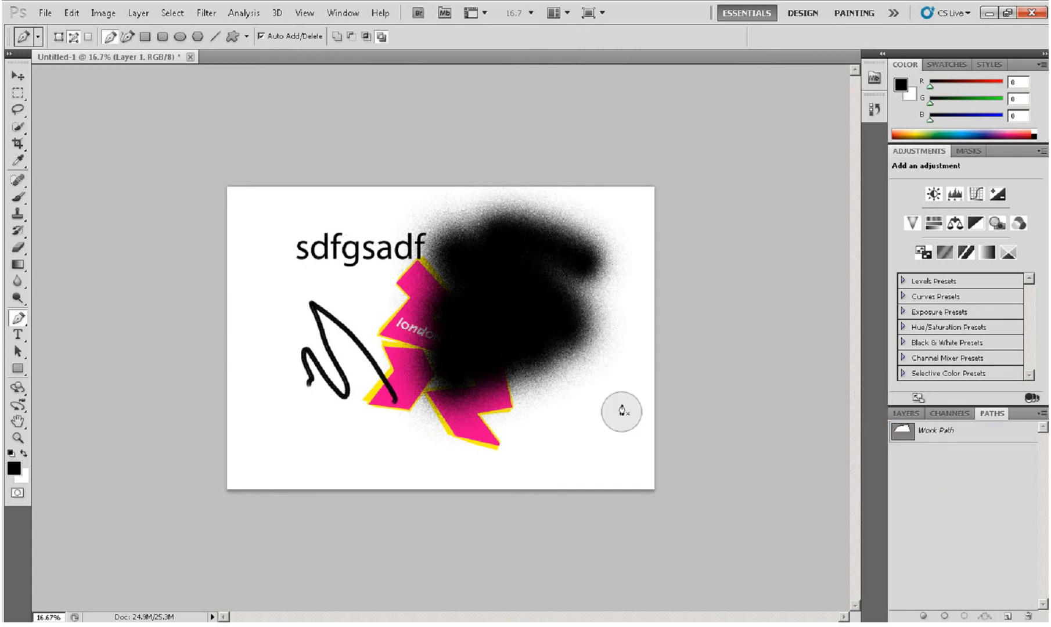
# - Draw a curved path with the Pen tool running beneath the logo and rising towards the page's right edge
pyautogui.click(297, 447)
pyautogui.moveTo(486, 461); pyautogui.dragTo(516, 446)
pyautogui.moveTo(565, 419); pyautogui.dragTo(627, 349)
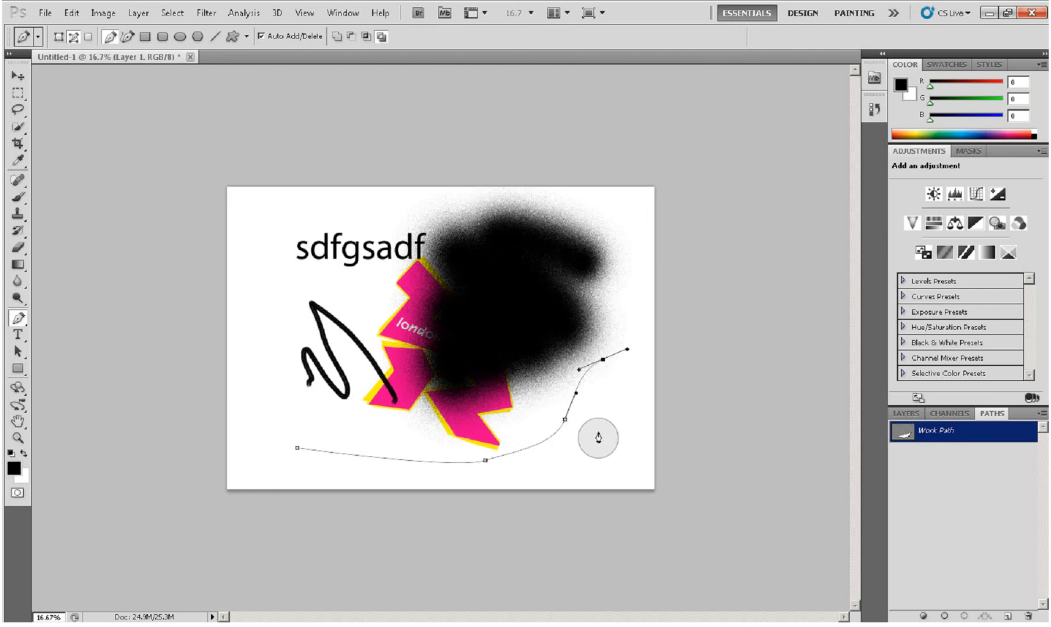
# - Stroke the curved work path with the Brush, leaving Simulate Pressure off
pyautogui.rightClick(961, 436)
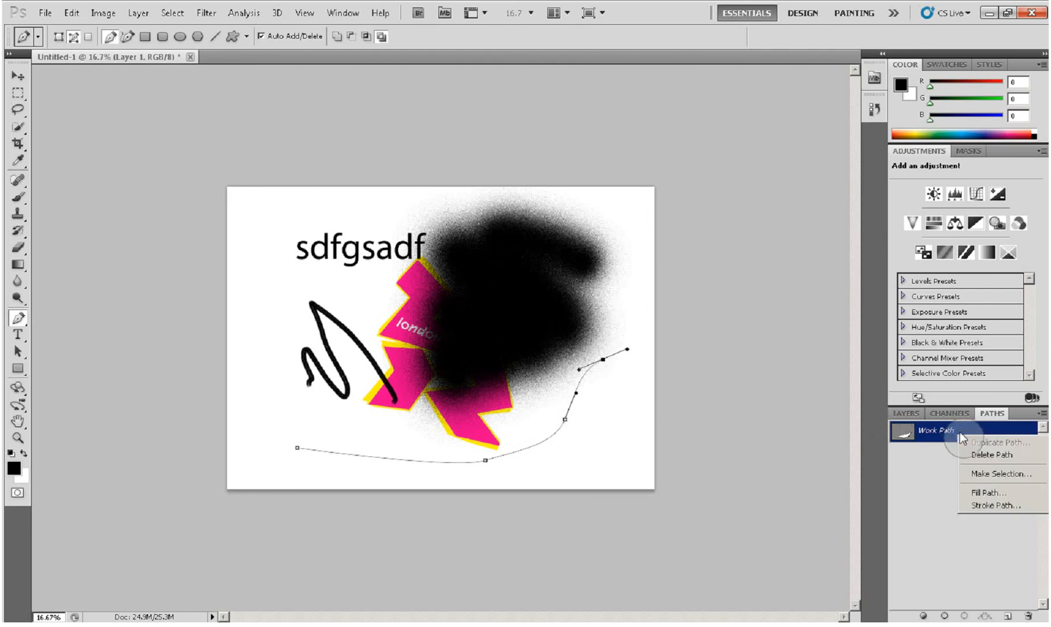
pyautogui.click(981, 505)
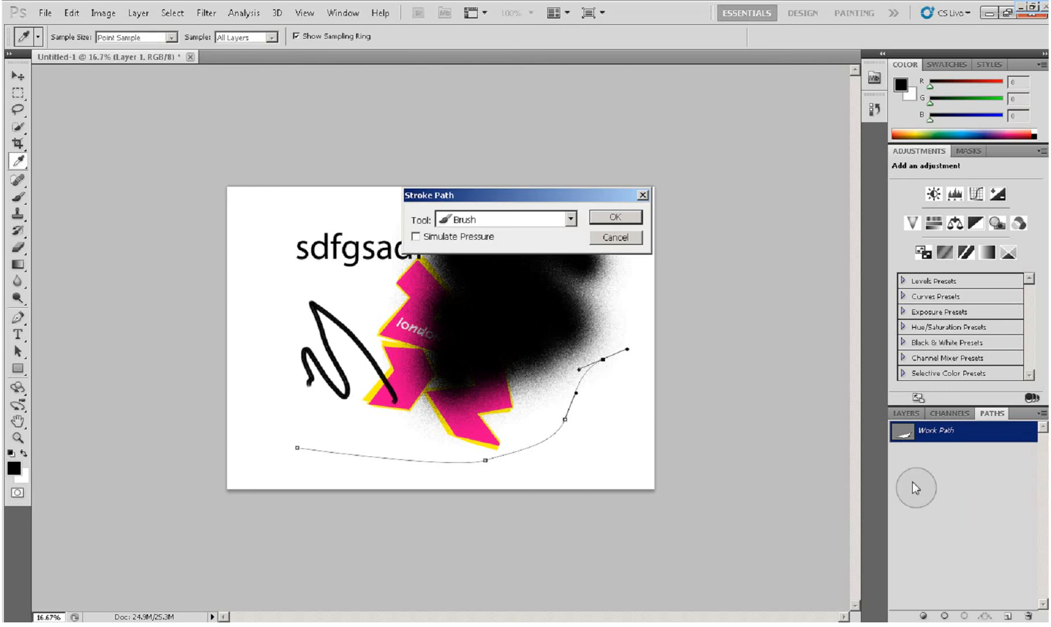
pyautogui.click(600, 219)
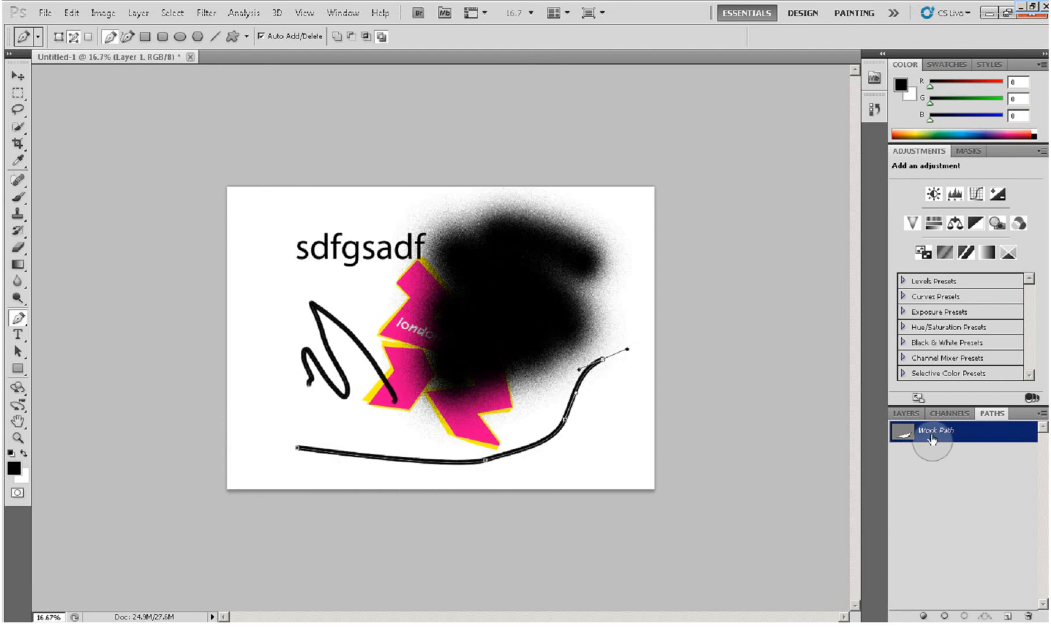
# - View the Red, Green and Blue channels individually by toggling their visibility, and restore the full RGB composite
pyautogui.click(946, 413)
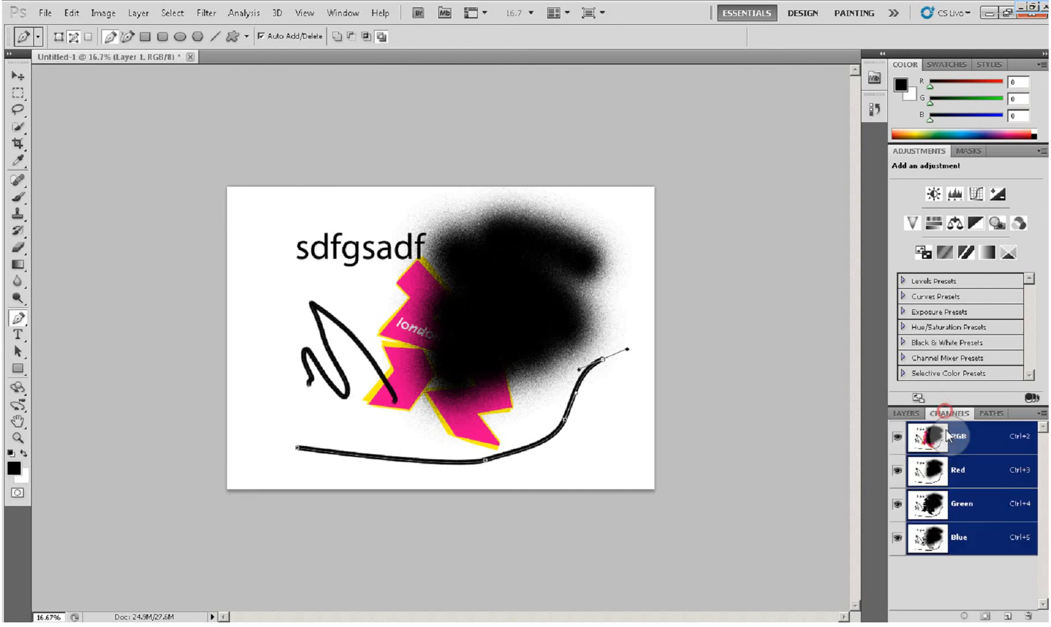
pyautogui.click(897, 470)
pyautogui.click(897, 504)
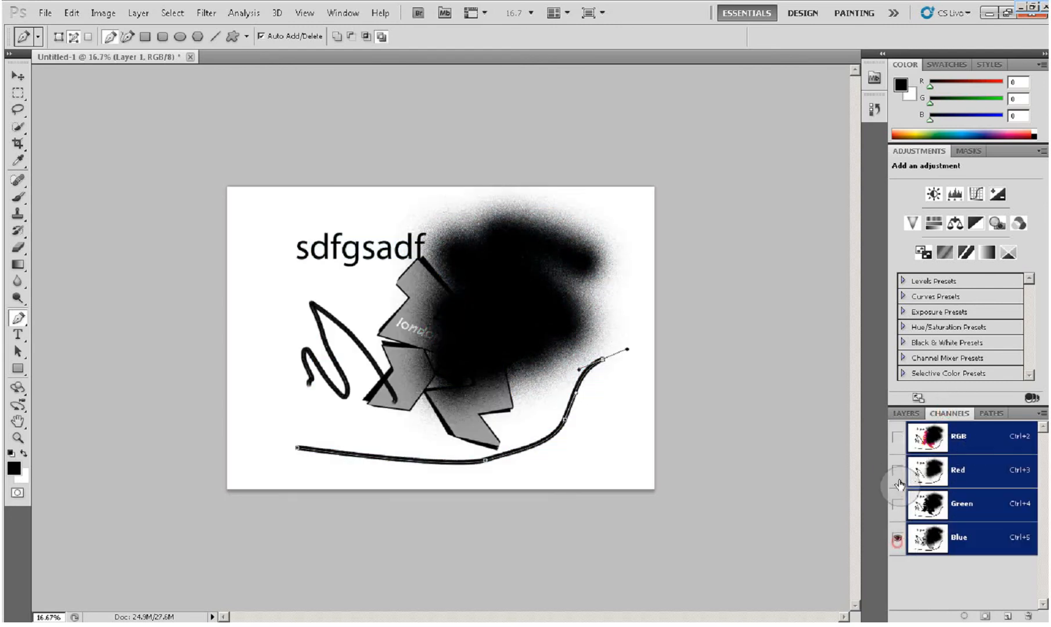
pyautogui.click(897, 540)
pyautogui.click(897, 503)
pyautogui.click(897, 537)
pyautogui.click(897, 470)
pyautogui.click(897, 503)
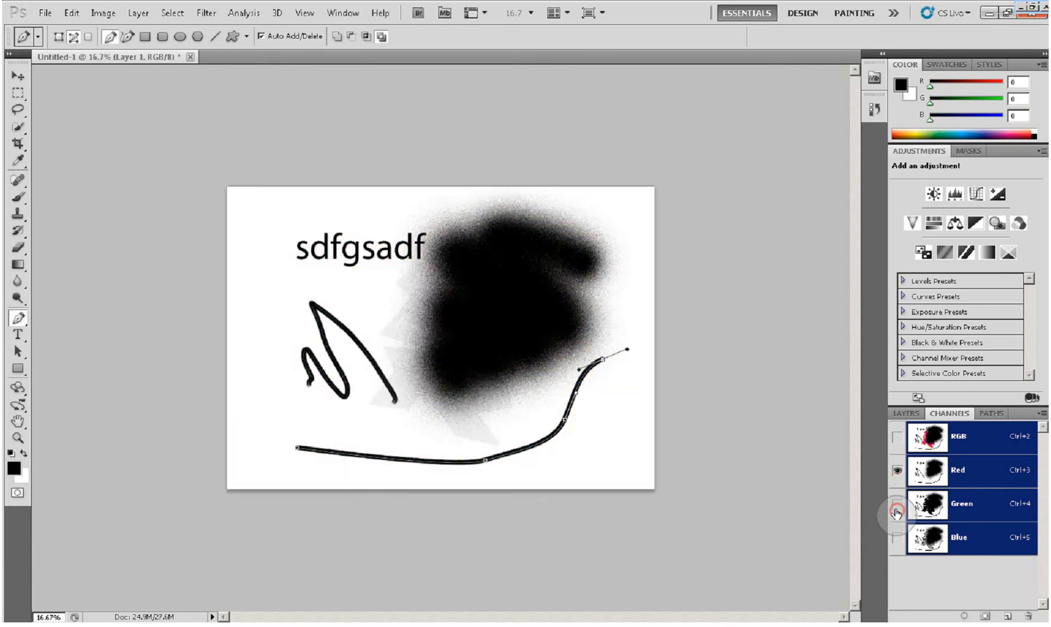
pyautogui.click(897, 436)
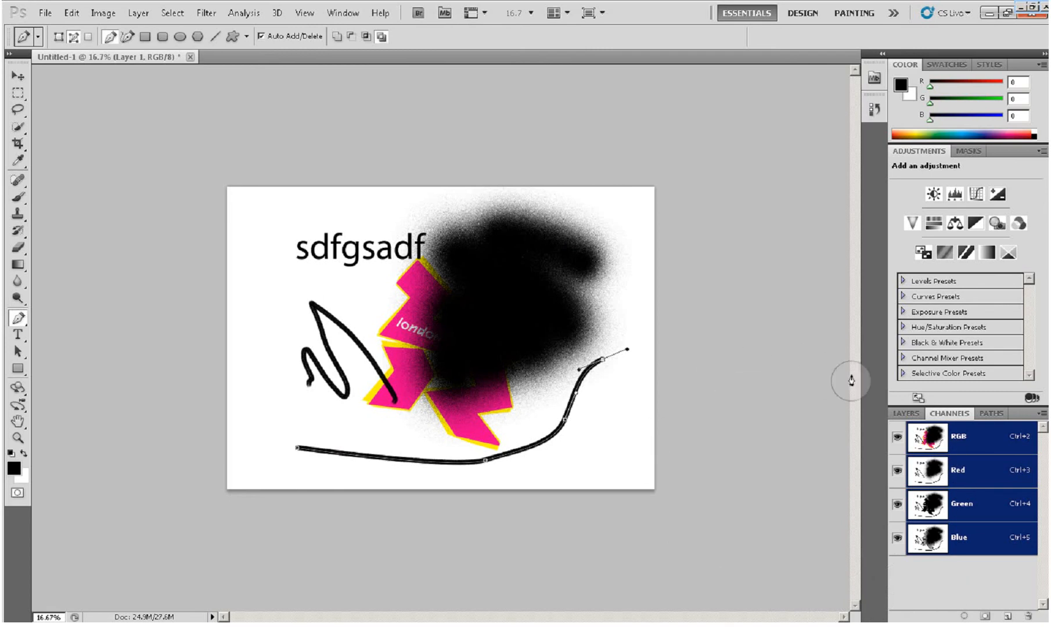
# - Return to the layers and move Layer 1 beneath the text and logo layers, directly above the Background
pyautogui.click(898, 413)
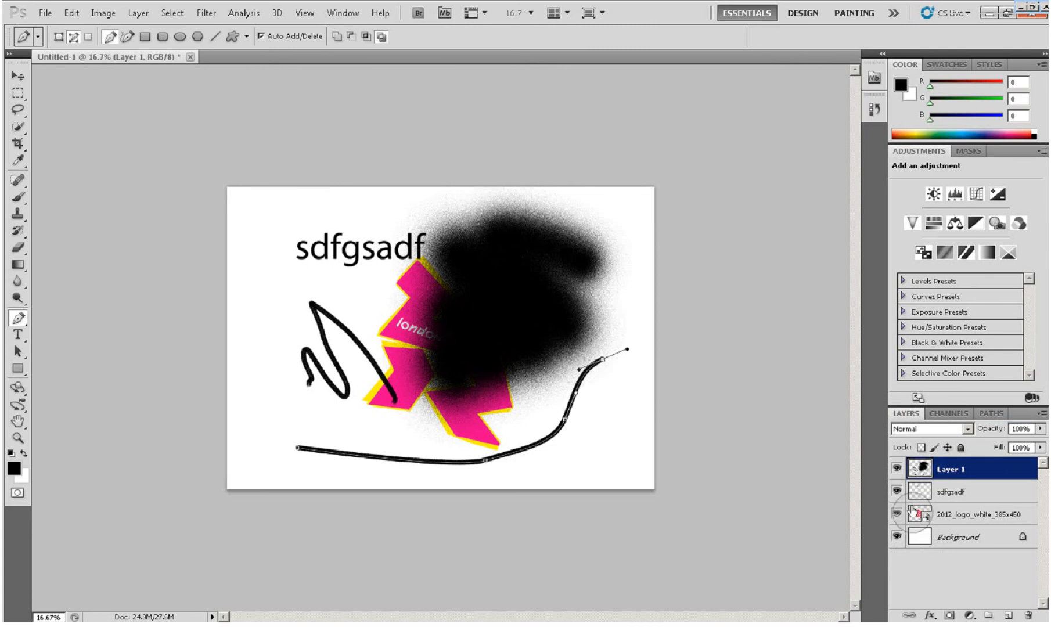
pyautogui.click(950, 413)
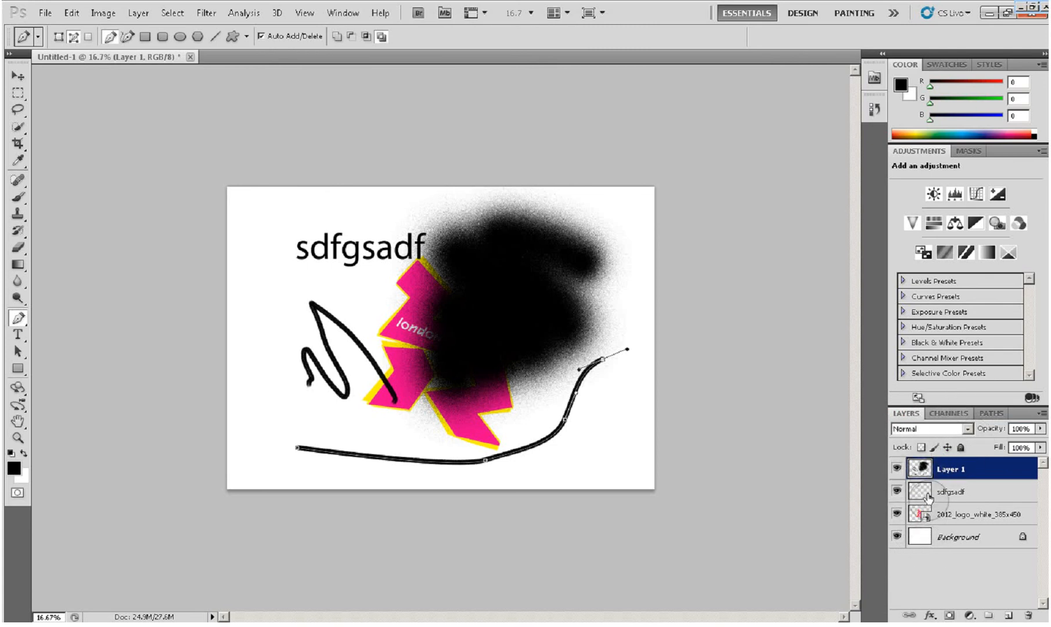
pyautogui.moveTo(920, 468); pyautogui.dragTo(927, 504)
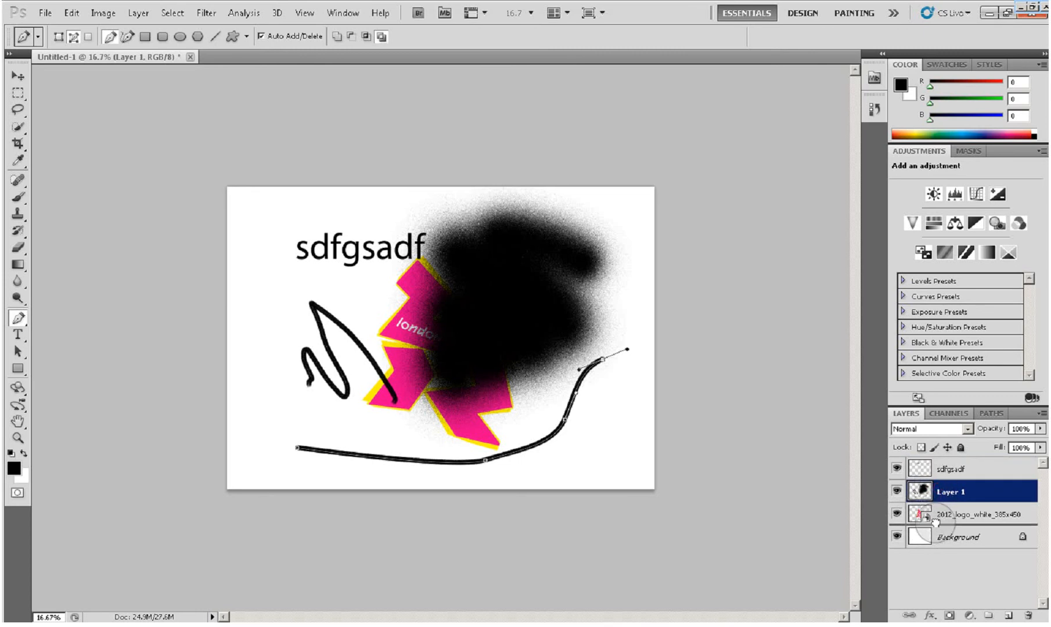
pyautogui.hotkey('ctrl', '[')
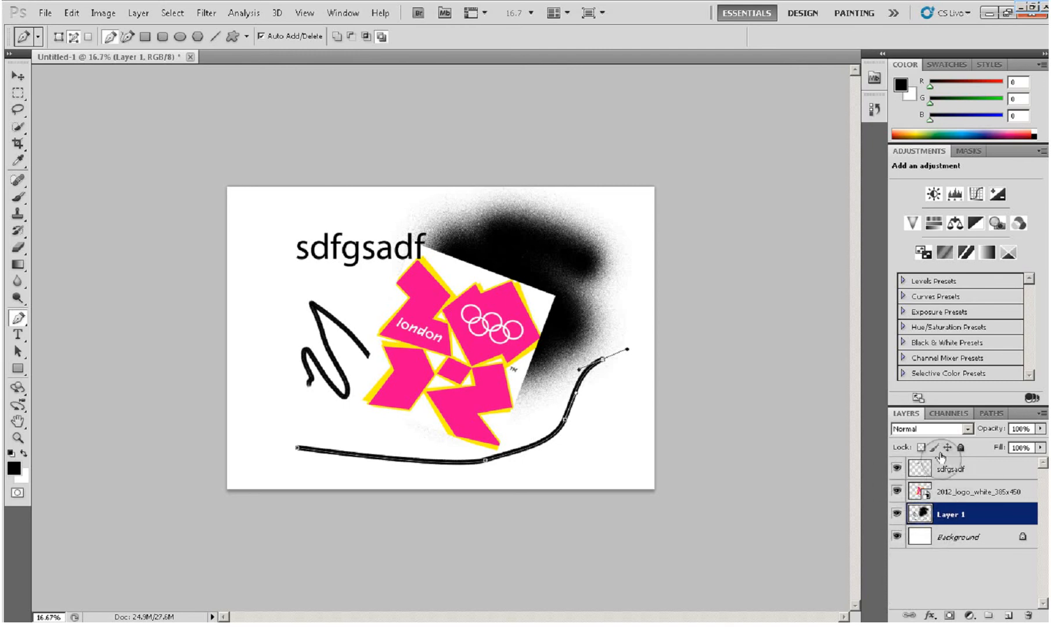
# - Try out the fill of Layer 1 and slightly reduce its opacity
pyautogui.click(1039, 447)
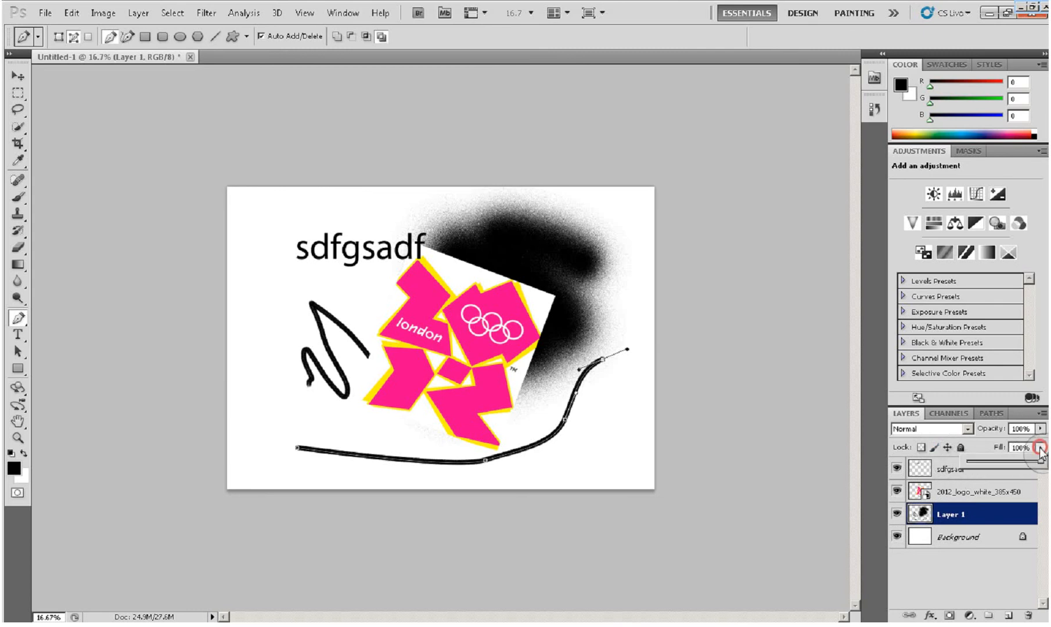
pyautogui.moveTo(1020, 463)
pyautogui.mouseDown()
pyautogui.moveTo(1005, 465)
pyautogui.moveTo(1036, 463)
pyautogui.mouseUp()
pyautogui.click(1040, 430)
pyautogui.moveTo(1013, 448); pyautogui.dragTo(1034, 444)
# - Try the Multiply blend mode on the sdfgsadf text layer
pyautogui.click(989, 465)
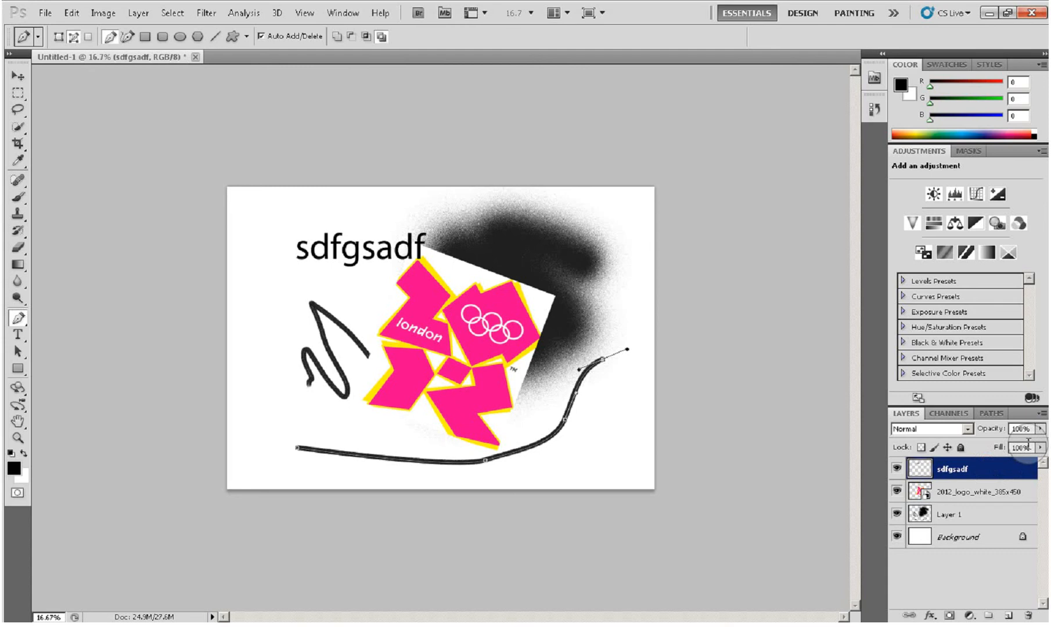
pyautogui.click(967, 429)
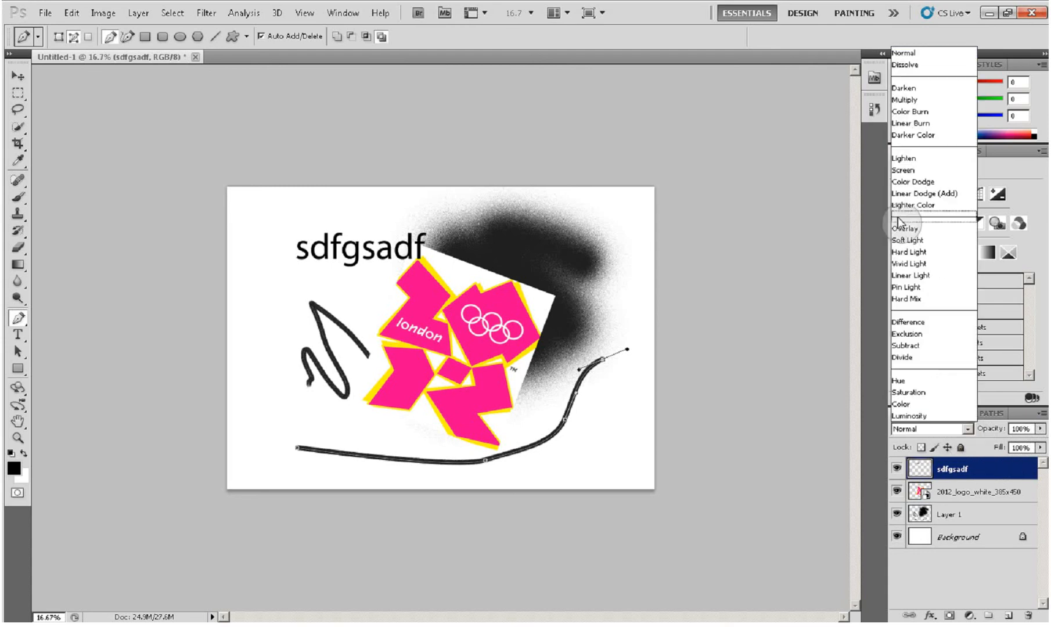
pyautogui.click(911, 96)
# - Preview successive blend modes on the 2012 logo layer, starting with Multiply, and leave it set to Hard Mix
pyautogui.click(952, 492)
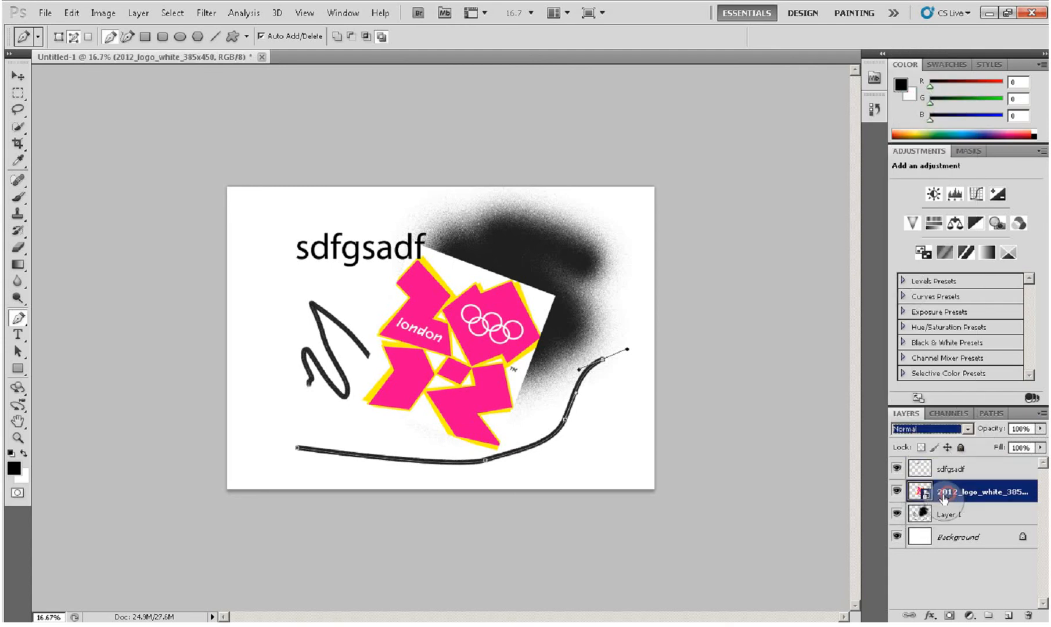
pyautogui.click(966, 429)
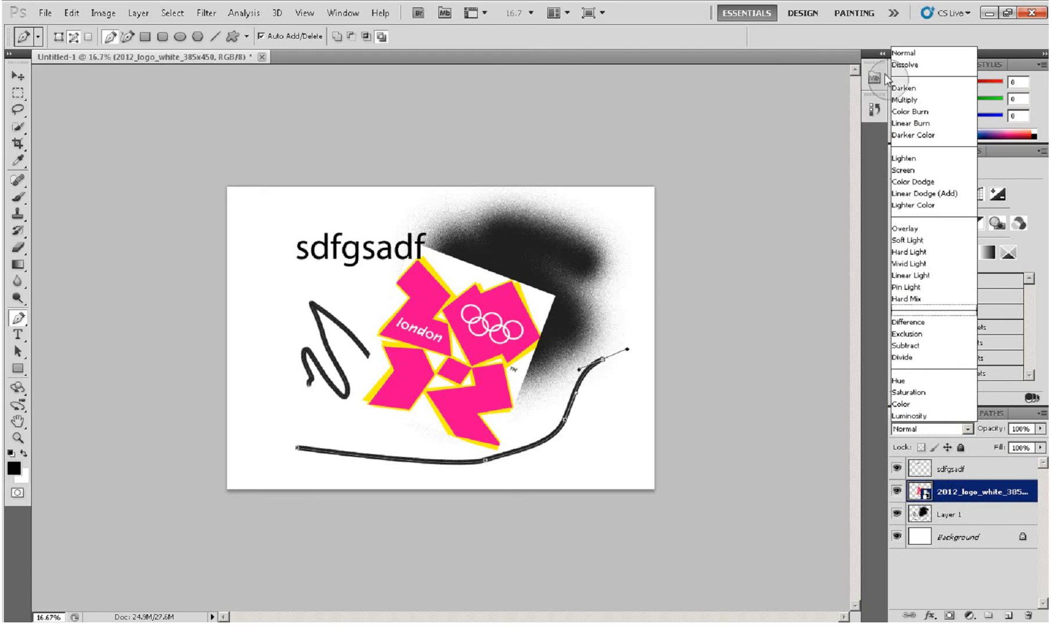
pyautogui.click(913, 100)
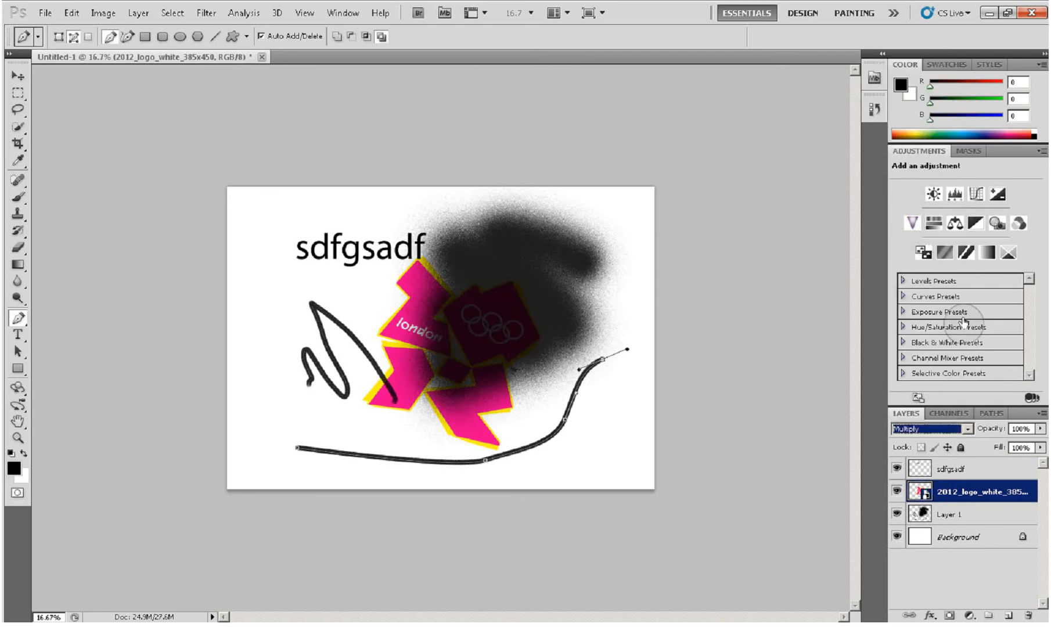
pyautogui.press('Down')
pyautogui.press('Down')
pyautogui.press('Down')
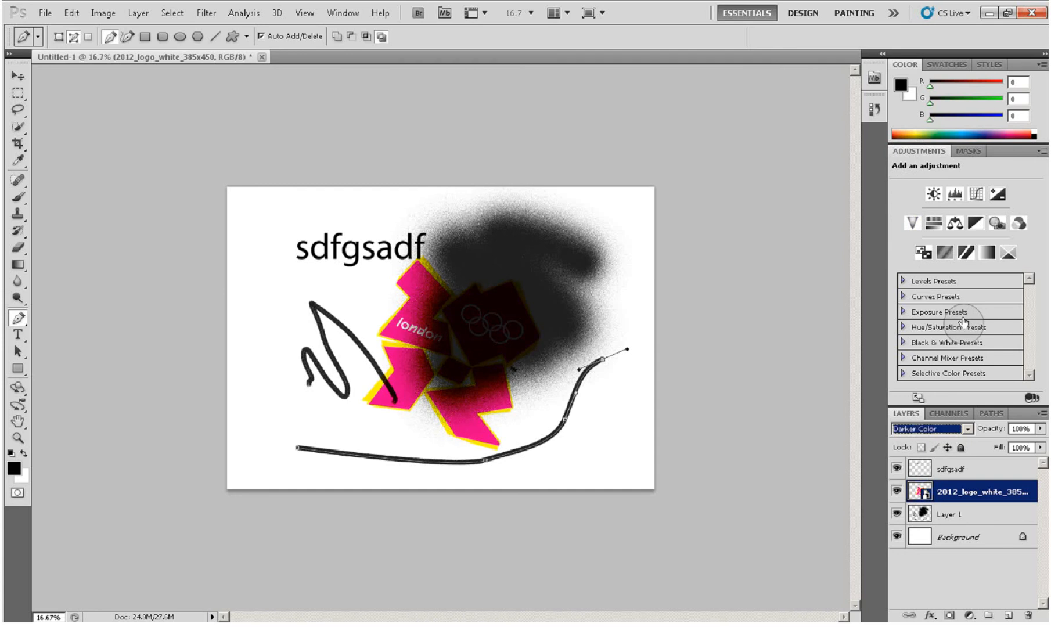
pyautogui.press('Down')
pyautogui.press('Down')
pyautogui.press('Down')
pyautogui.press('Down')
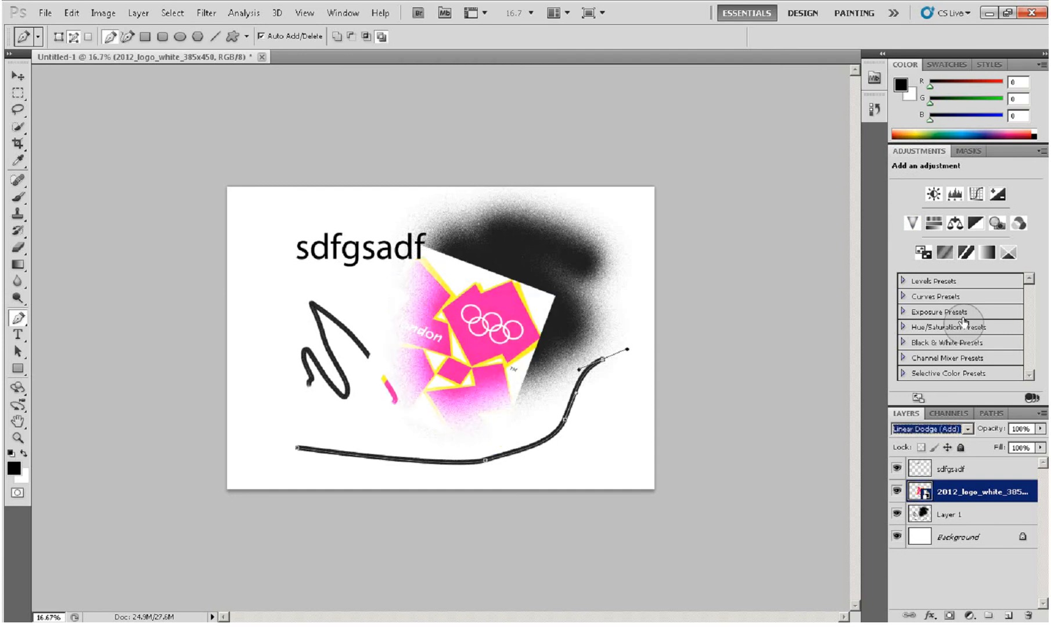
pyautogui.press('Down')
pyautogui.press('Down')
pyautogui.press('Down')
pyautogui.press('Down')
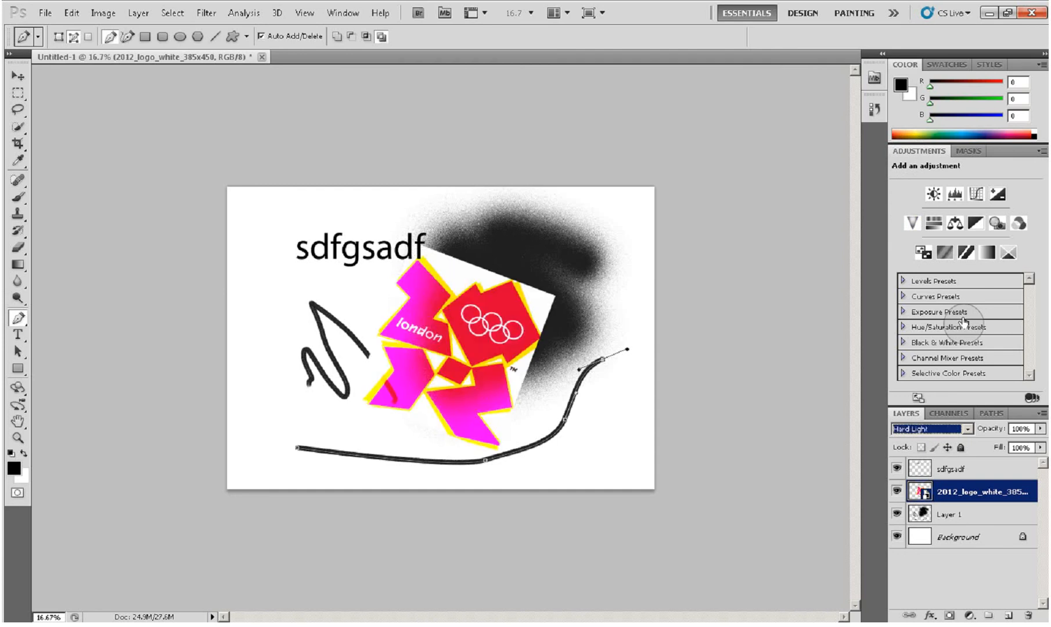
pyautogui.press('Down')
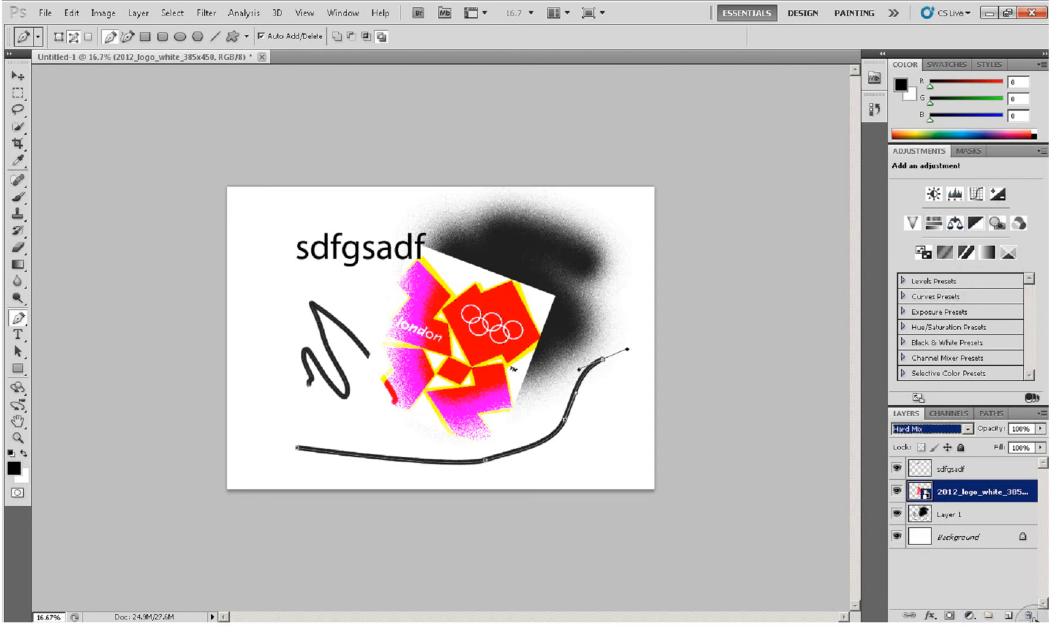
# - Delete the sdfgsadf text layer and duplicate the 2012 logo layer
pyautogui.click(958, 481)
pyautogui.moveTo(958, 481); pyautogui.dragTo(1007, 614)
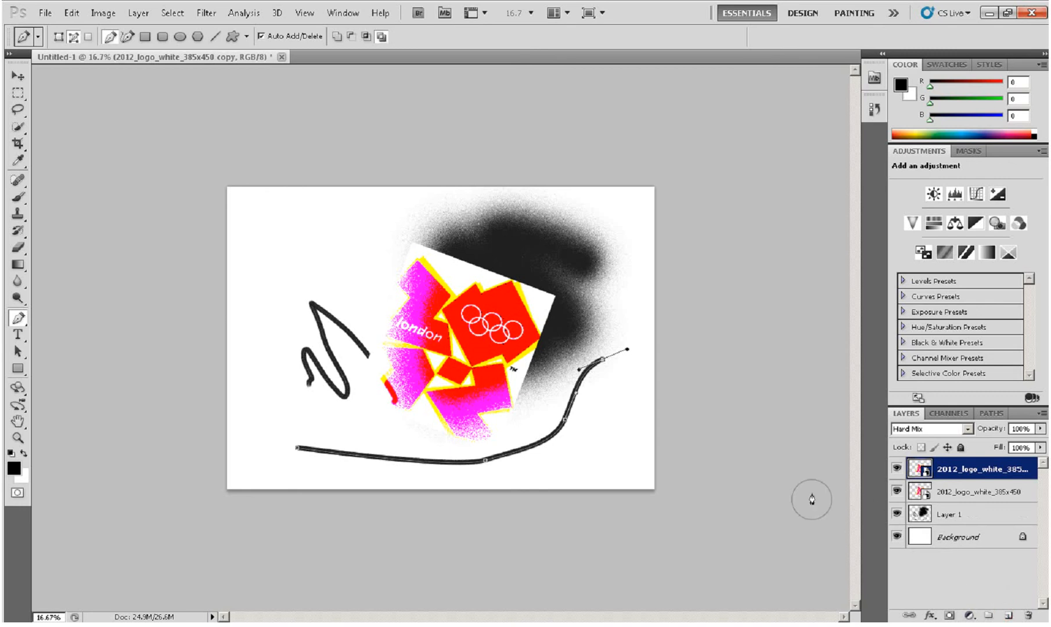
# - Move the duplicated logo with the Move tool to the upper-right part of the page, overlapping the original logo
pyautogui.click(18, 76)
pyautogui.moveTo(406, 339); pyautogui.dragTo(331, 322)
pyautogui.moveTo(538, 350); pyautogui.dragTo(698, 321)
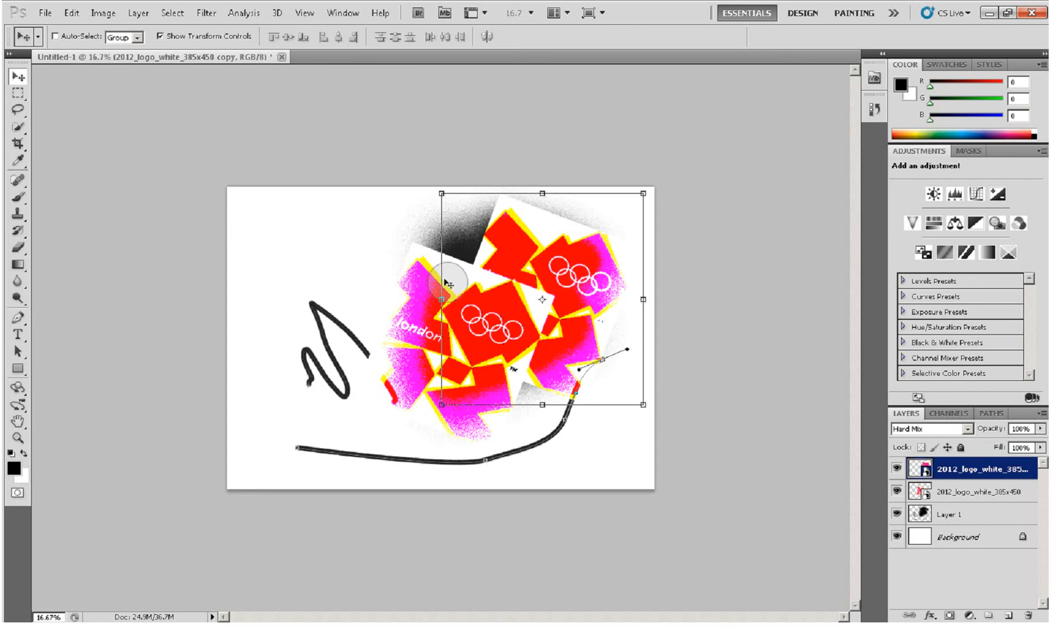